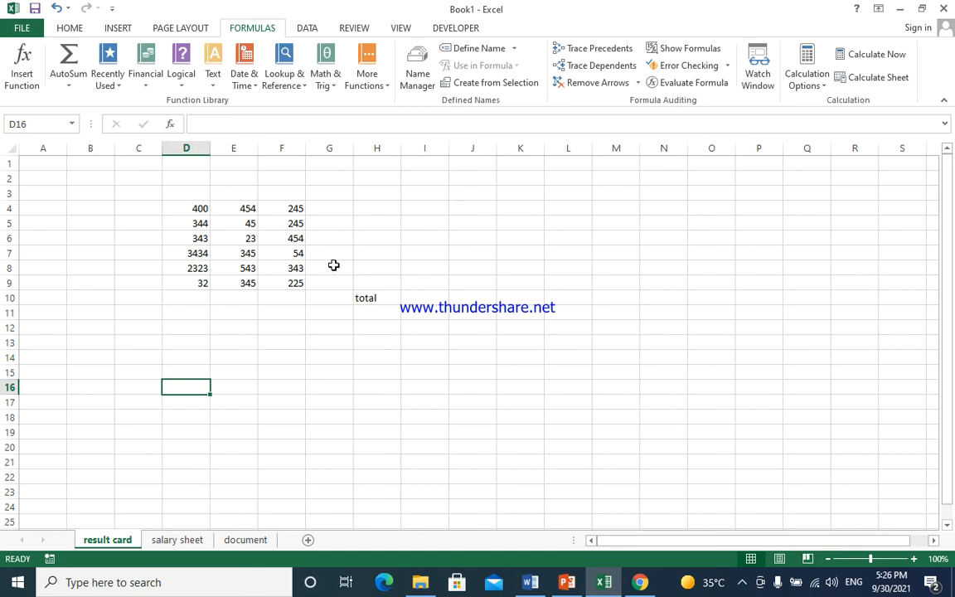
# Step: Insert a SUM function in cell I10 next to the total label, with D4:D9 as its first argument
pyautogui.moveTo(201, 209); pyautogui.dragTo(204, 267)
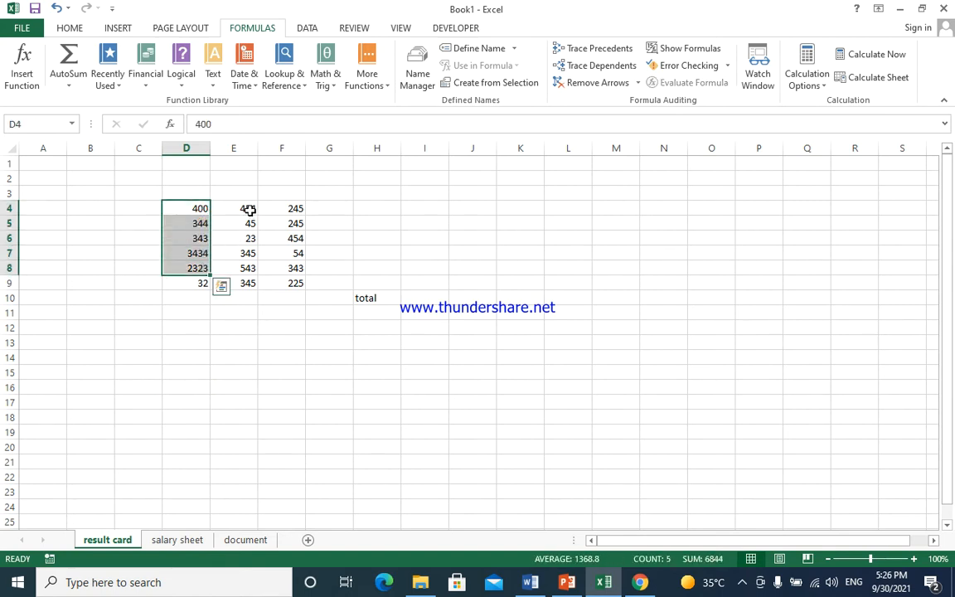
pyautogui.click(425, 296)
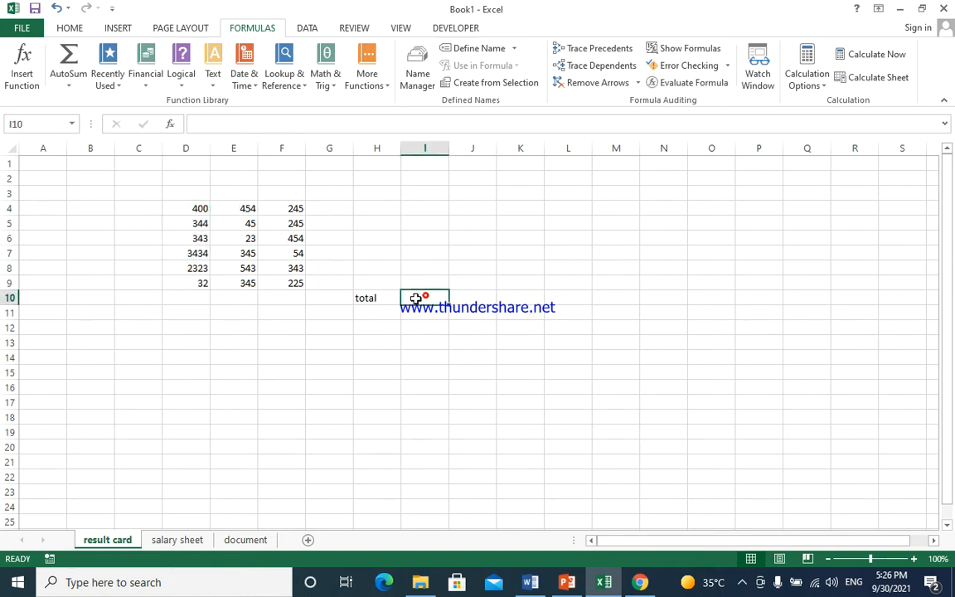
pyautogui.click(33, 85)
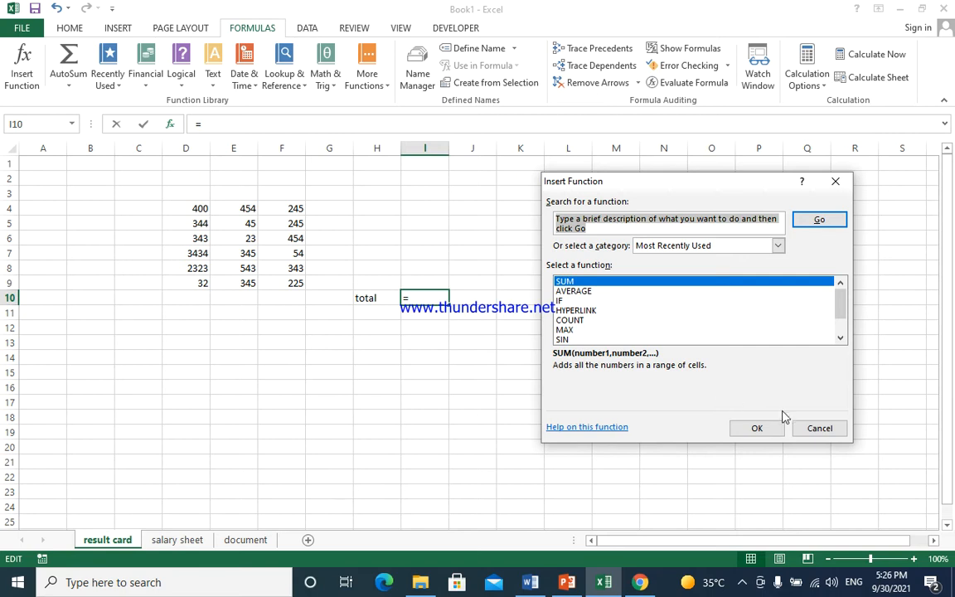
pyautogui.click(591, 281)
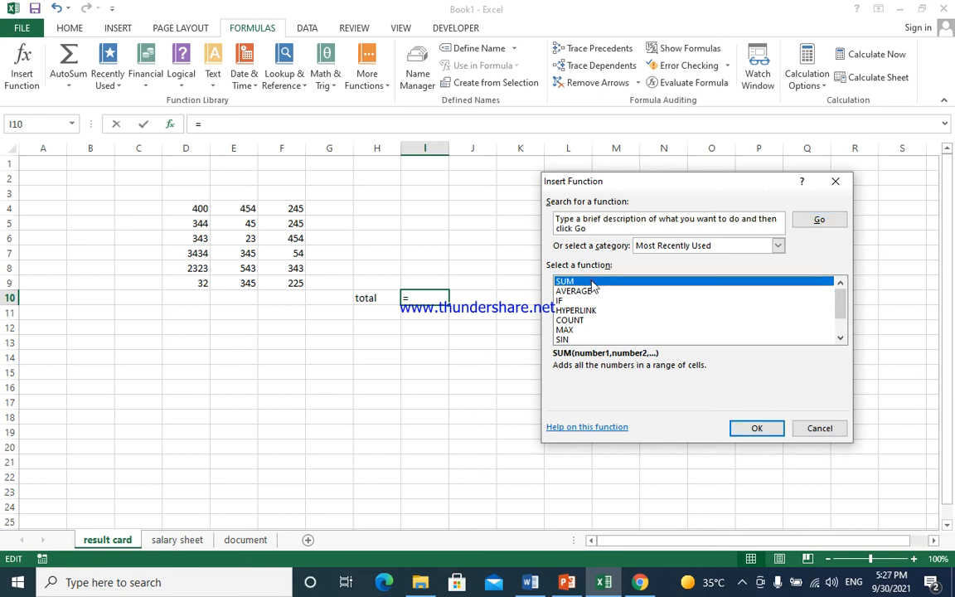
pyautogui.click(759, 429)
pyautogui.moveTo(183, 209); pyautogui.dragTo(191, 282)
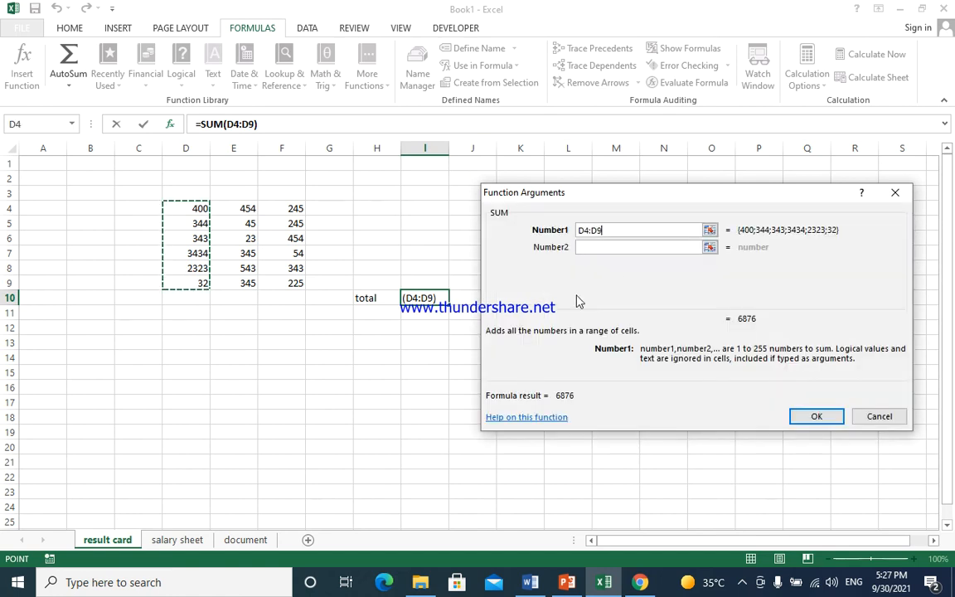
# Step: Add E4:E9 and F4:F9 as the second and third SUM arguments and complete the formula
pyautogui.click(603, 245)
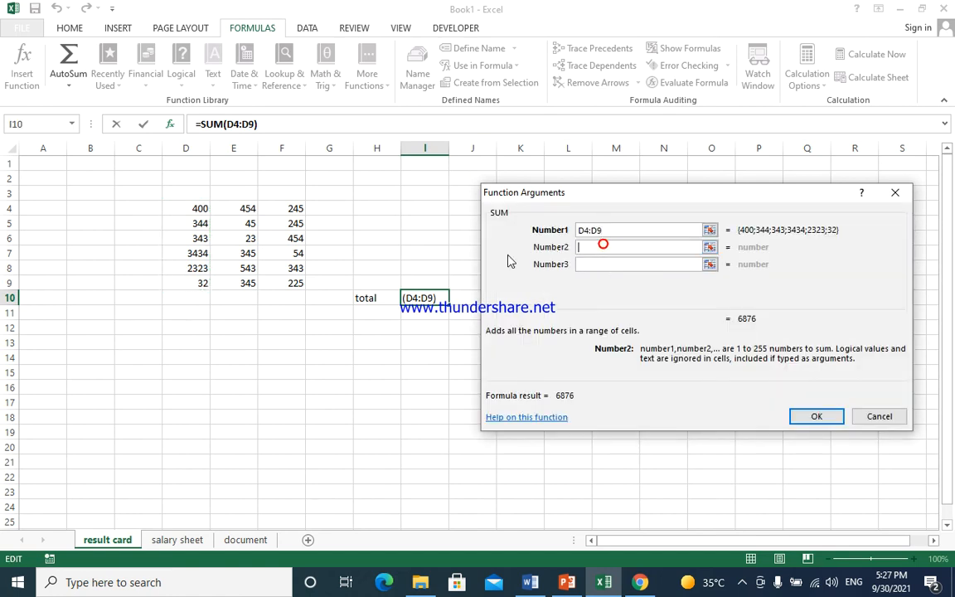
pyautogui.click(239, 213)
pyautogui.moveTo(239, 213); pyautogui.dragTo(245, 281)
pyautogui.click(608, 265)
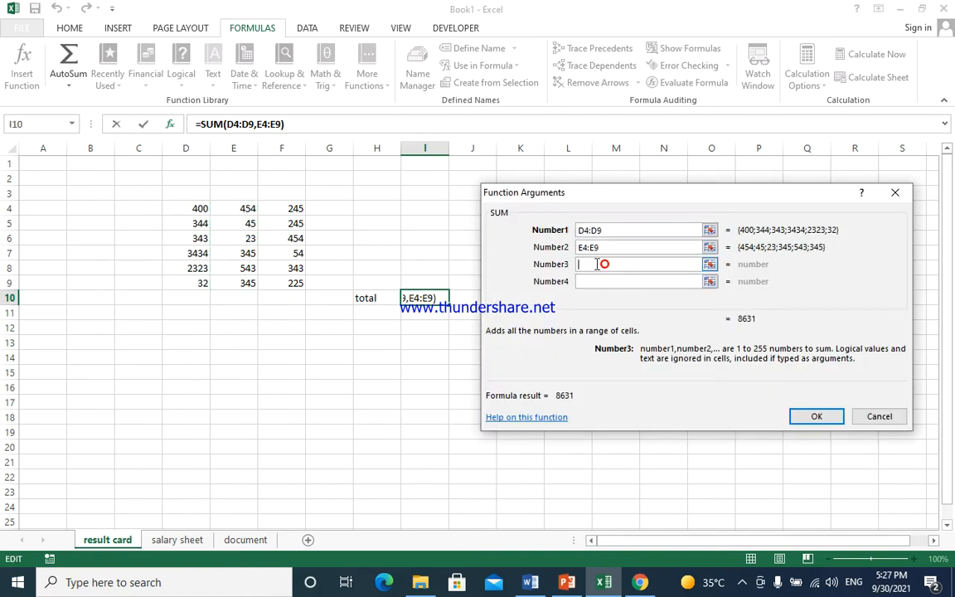
pyautogui.moveTo(294, 209); pyautogui.dragTo(290, 280)
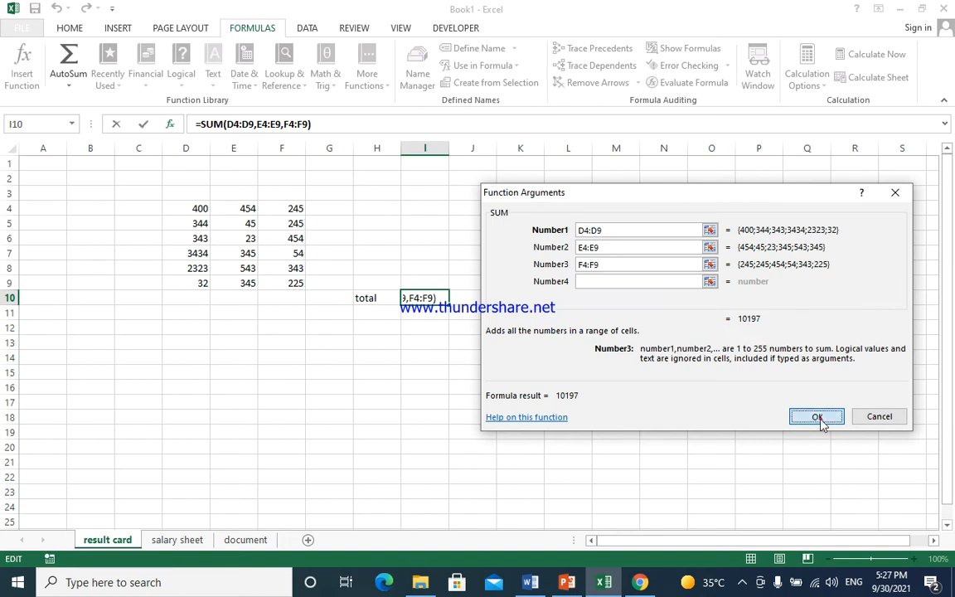
pyautogui.click(819, 418)
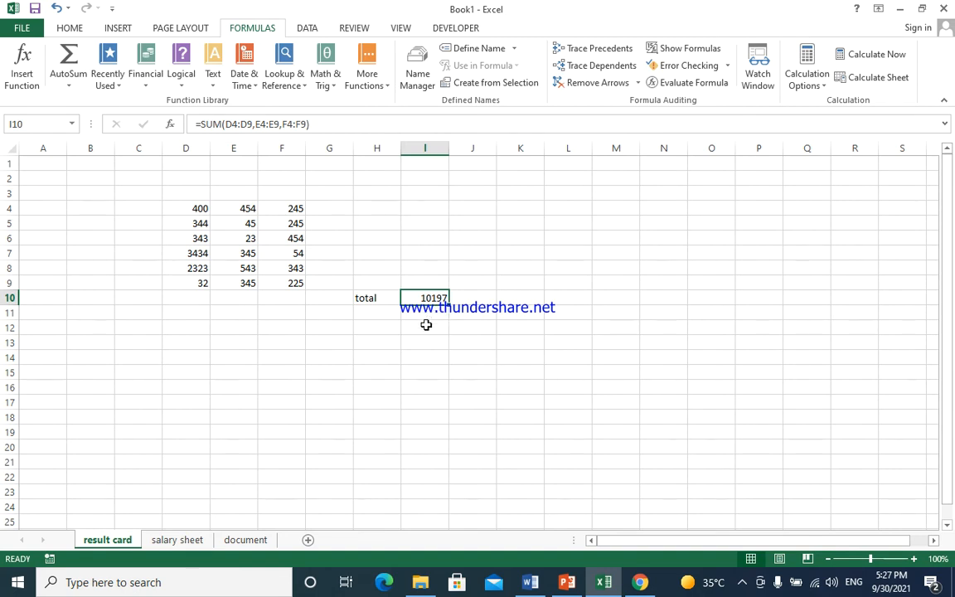
# Step: Trace the precedents of the total in cell I10, and remove the tracer arrows
pyautogui.click(486, 301)
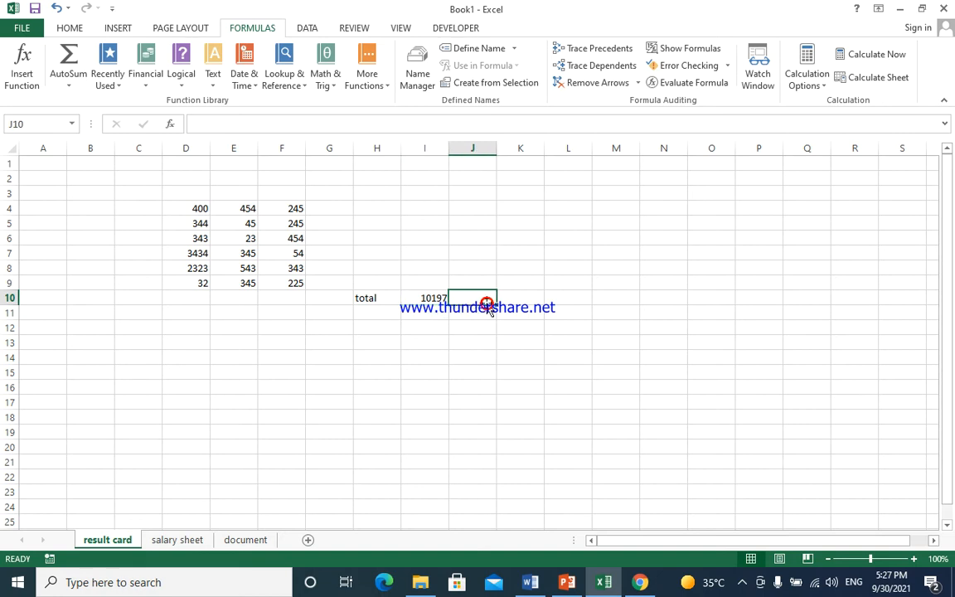
pyautogui.click(417, 299)
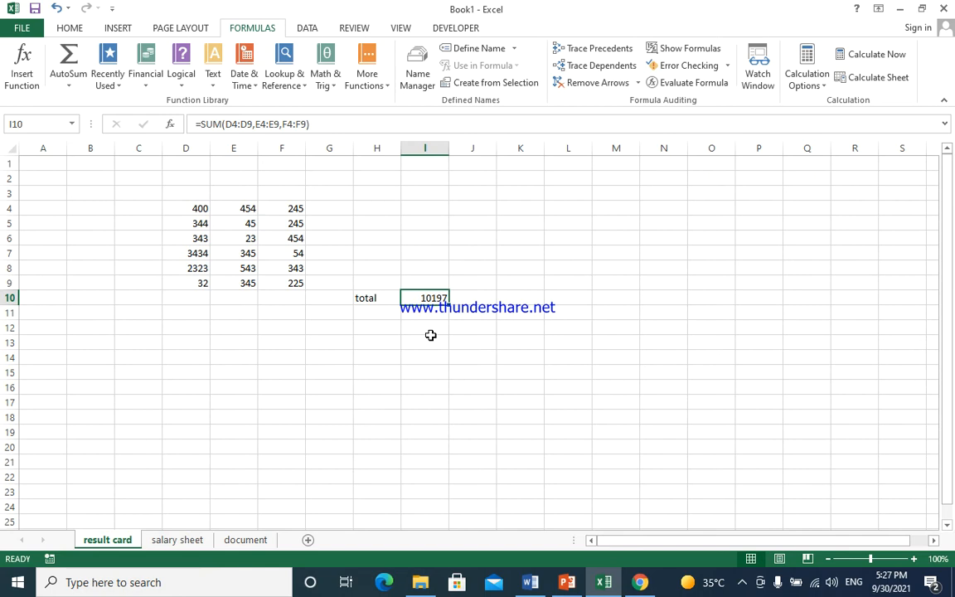
pyautogui.click(432, 282)
pyautogui.click(431, 297)
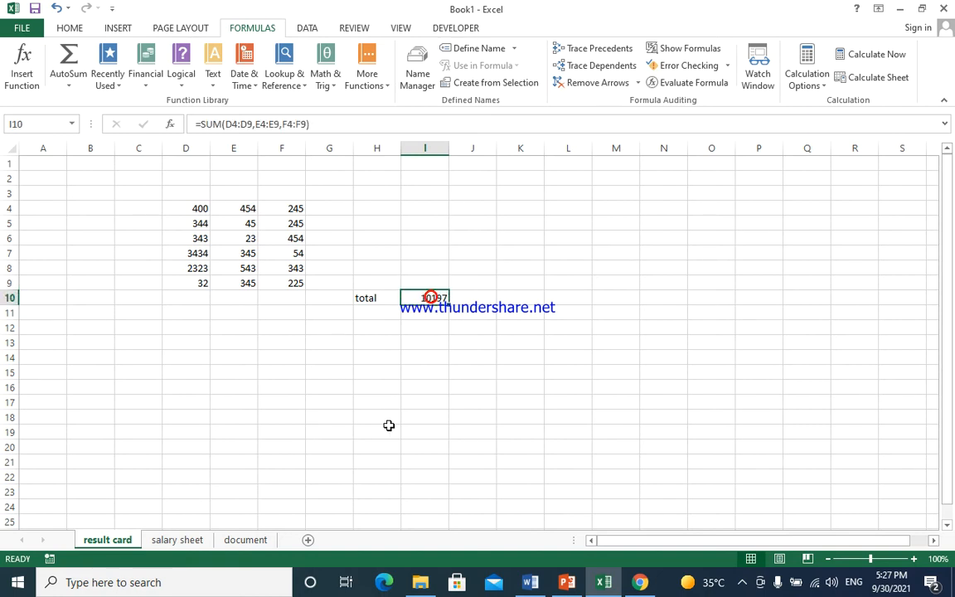
pyautogui.click(611, 52)
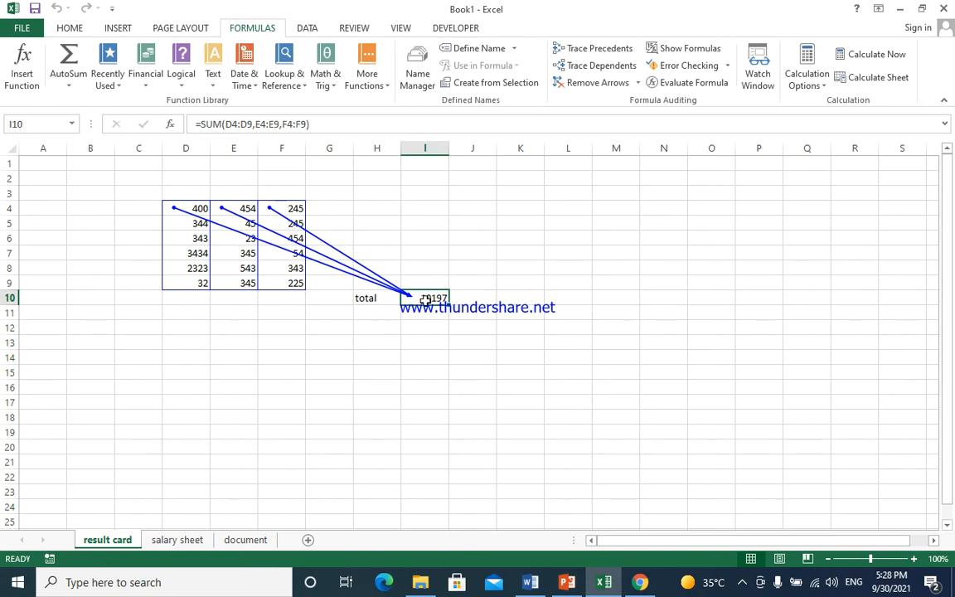
pyautogui.click(596, 87)
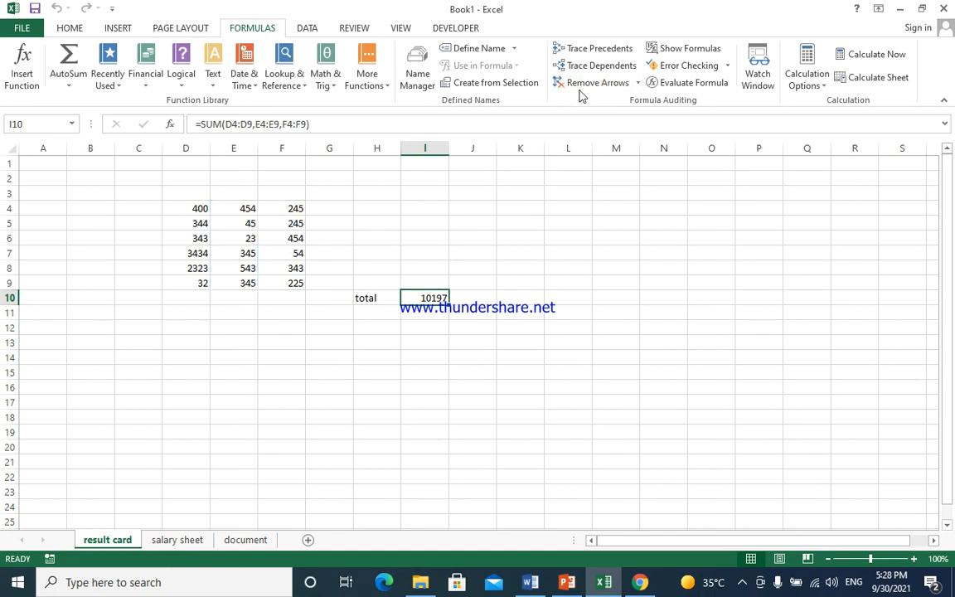
# Step: Trace the dependents of cell D4, and remove the tracer arrow
pyautogui.click(187, 208)
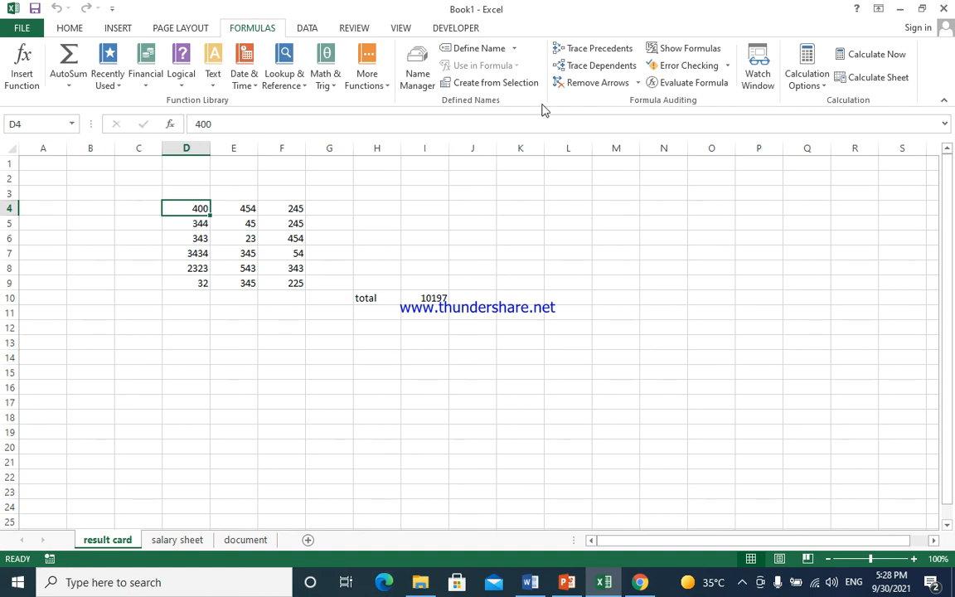
pyautogui.click(592, 69)
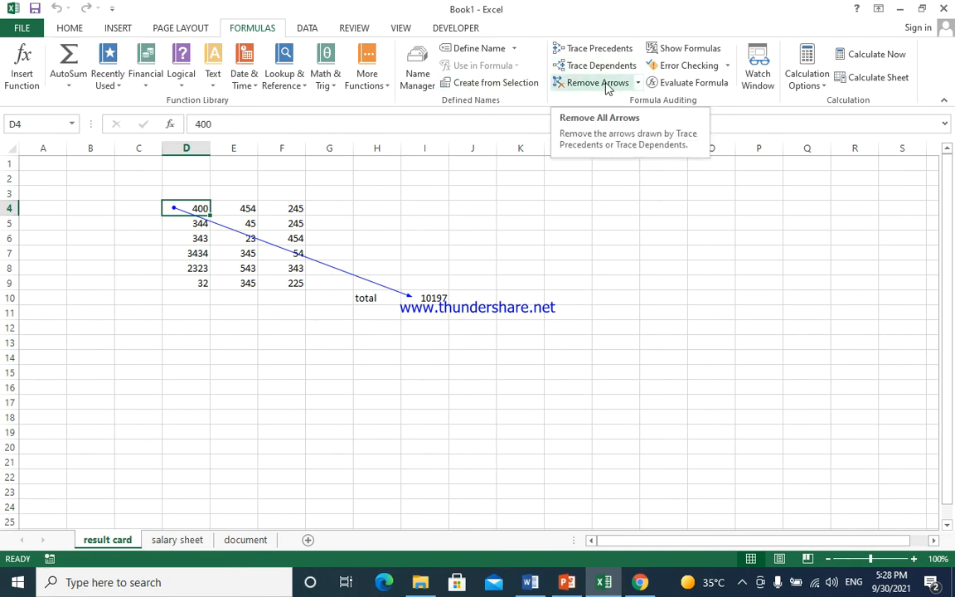
pyautogui.click(434, 226)
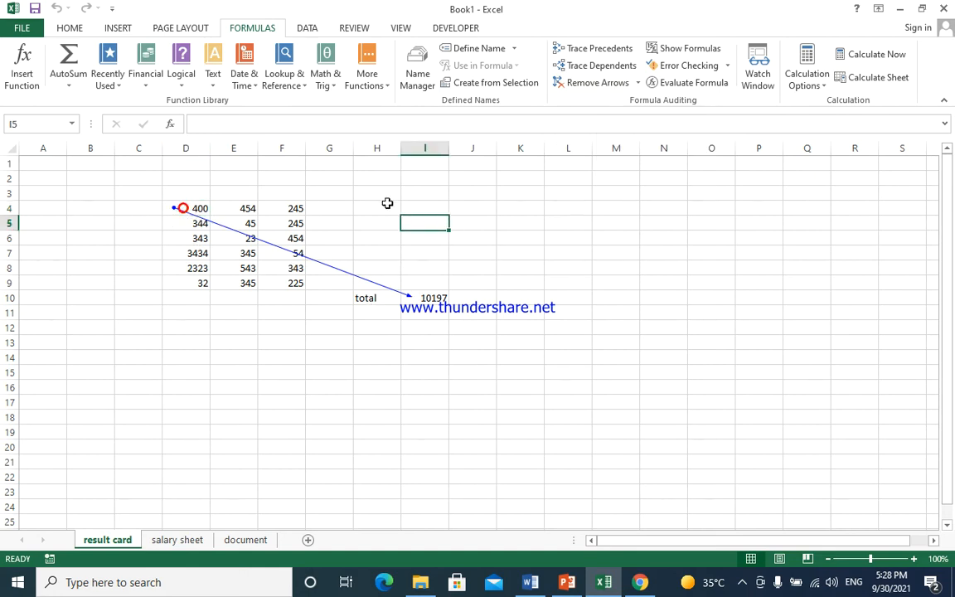
pyautogui.click(586, 84)
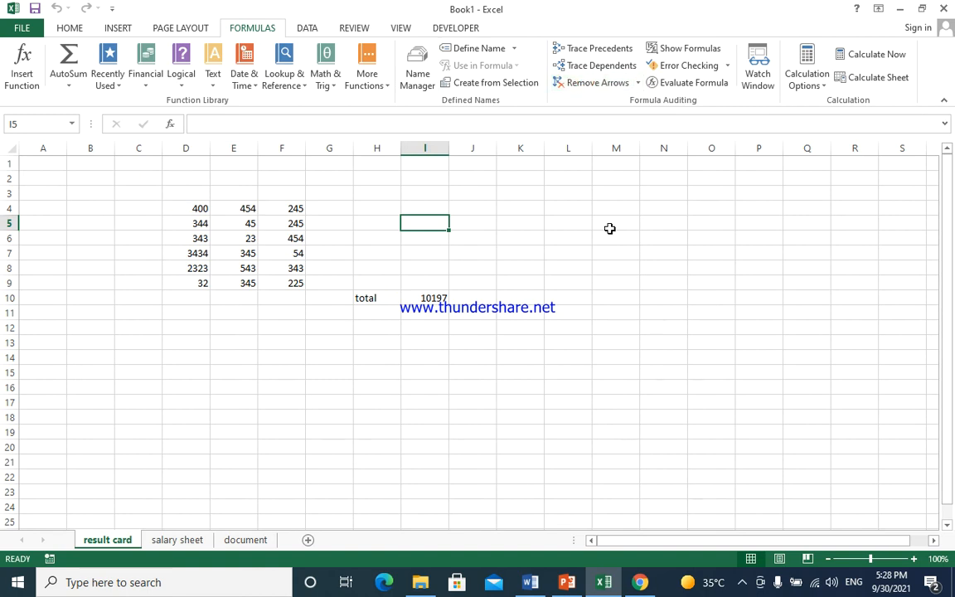
# Step: Enter 400, 500, 499, 800 and 900 in K6:K10 and total them in K11 with AutoSum
pyautogui.click(508, 237)
pyautogui.write('40')
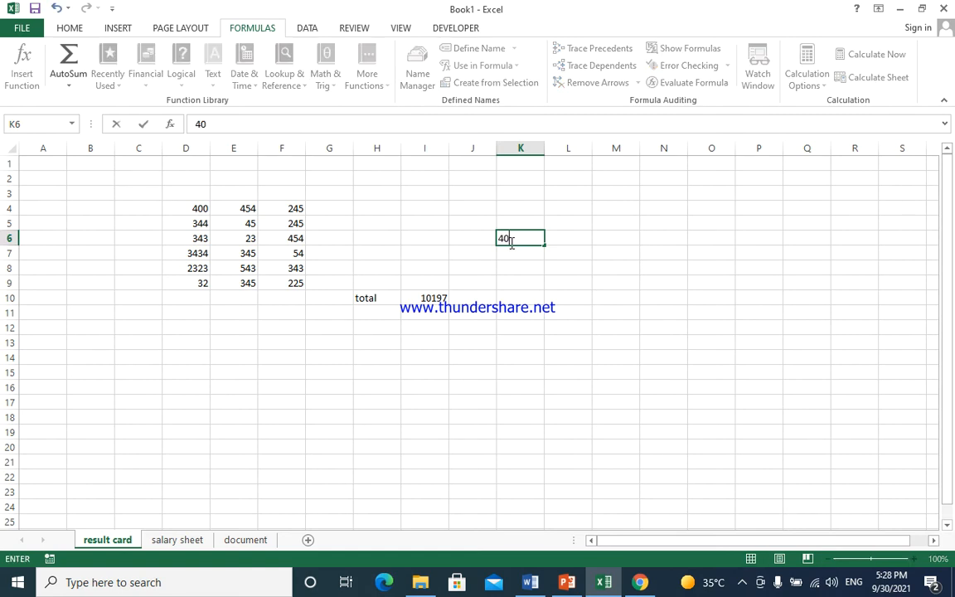
pyautogui.write('0')
pyautogui.press('Return')
pyautogui.write('500')
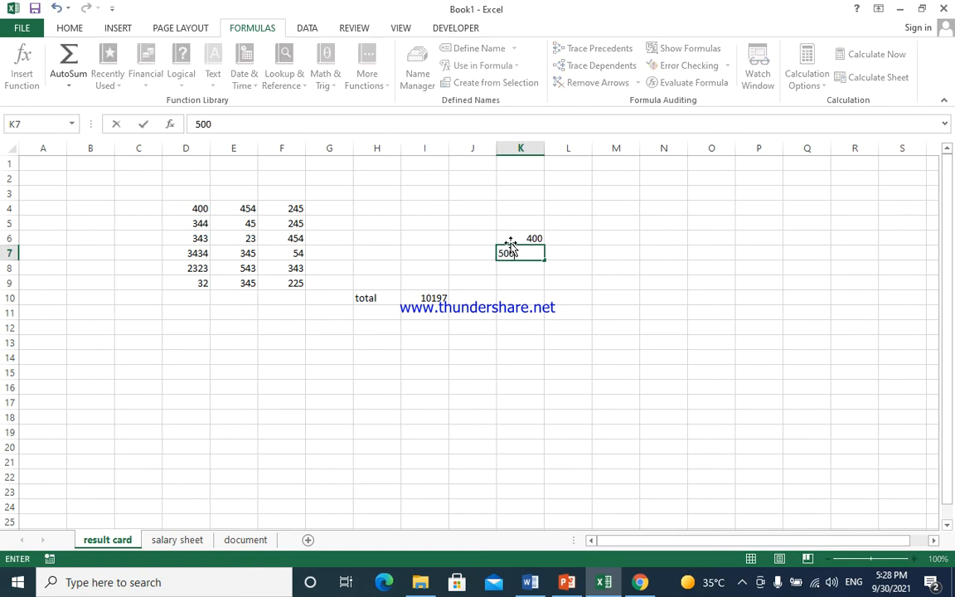
pyautogui.press('Return')
pyautogui.write('499')
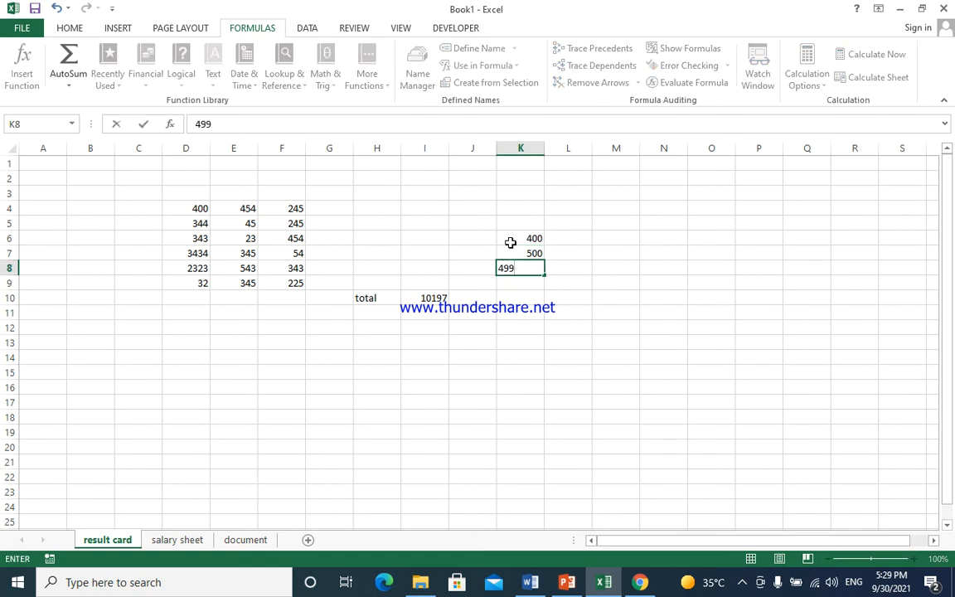
pyautogui.press('Return')
pyautogui.write('800')
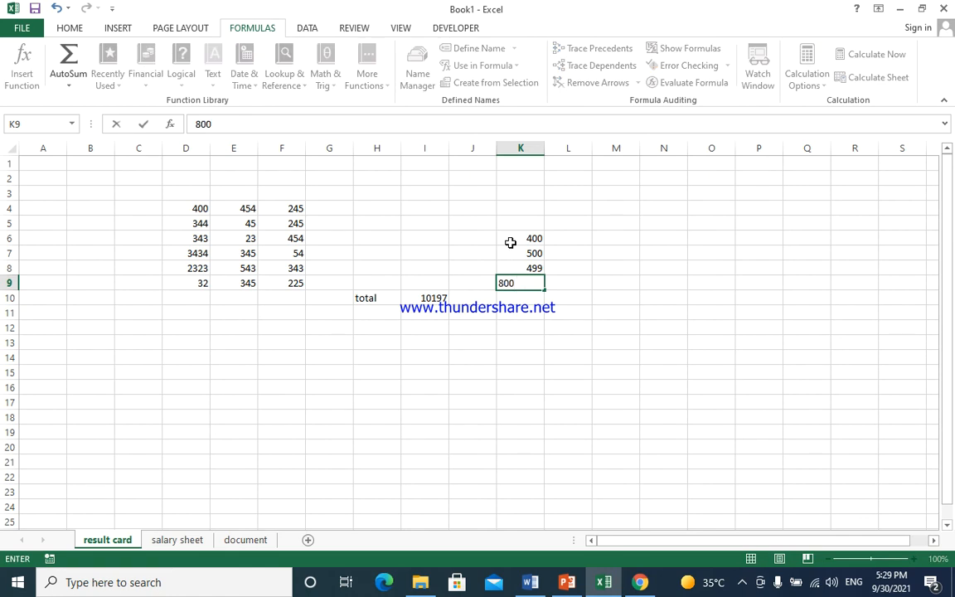
pyautogui.press('Return')
pyautogui.write('900')
pyautogui.press('Return')
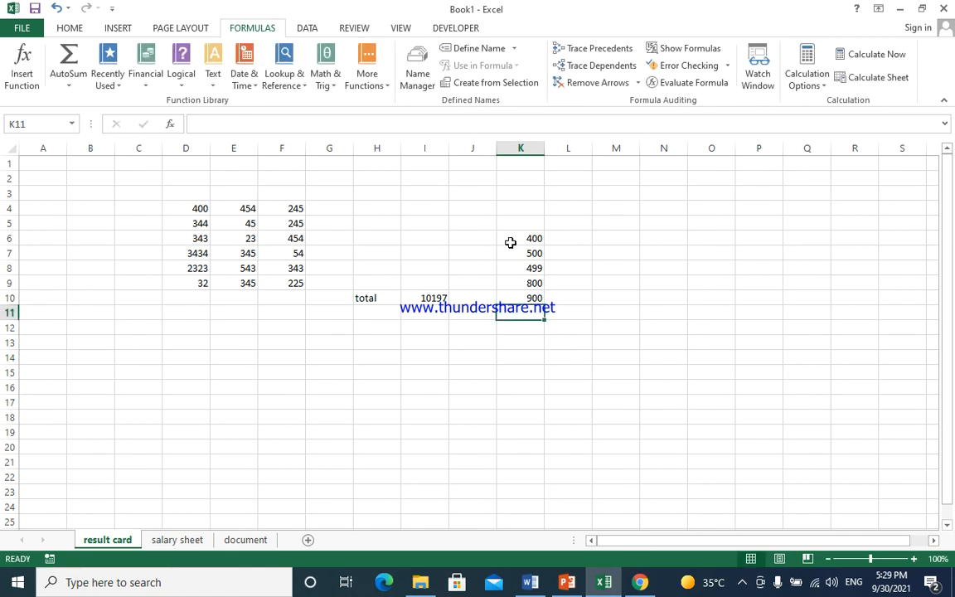
pyautogui.click(73, 53)
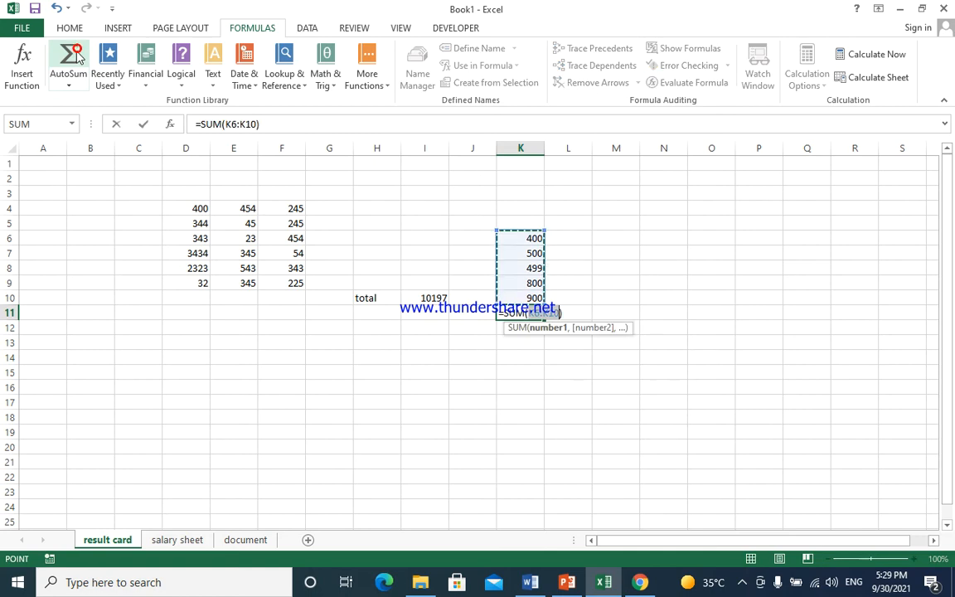
pyautogui.press('Return')
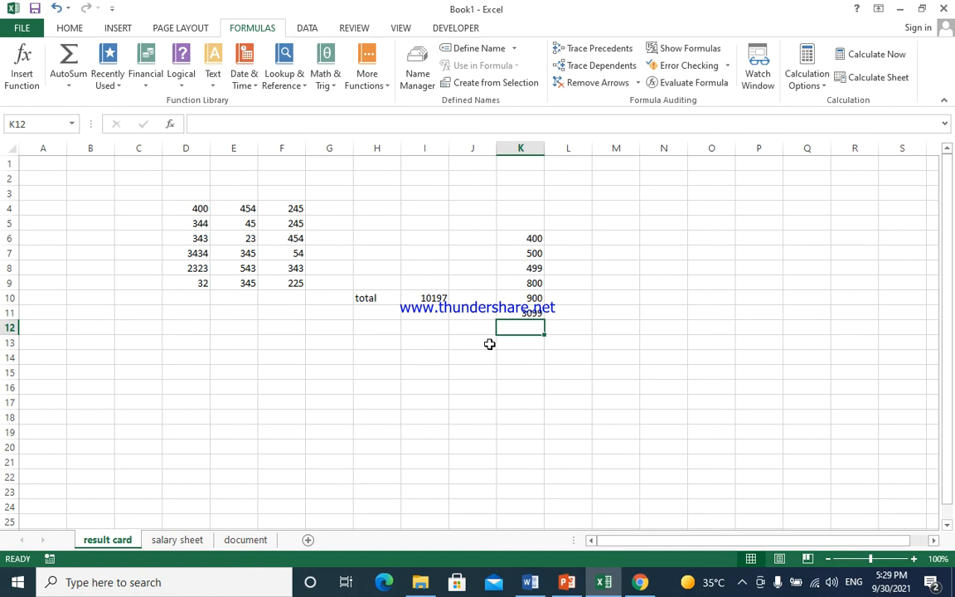
pyautogui.click(254, 283)
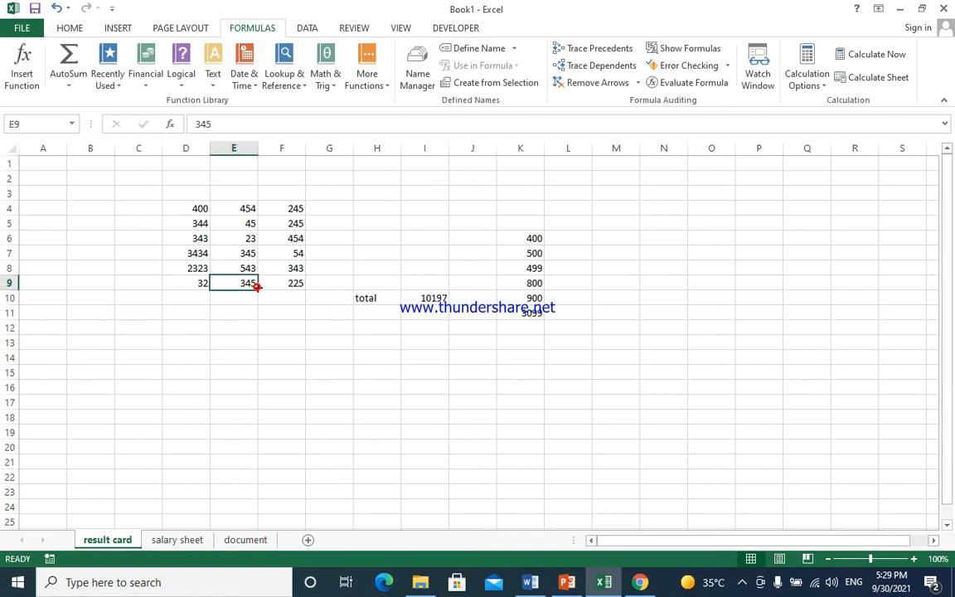
pyautogui.click(284, 252)
pyautogui.click(351, 302)
pyautogui.click(423, 318)
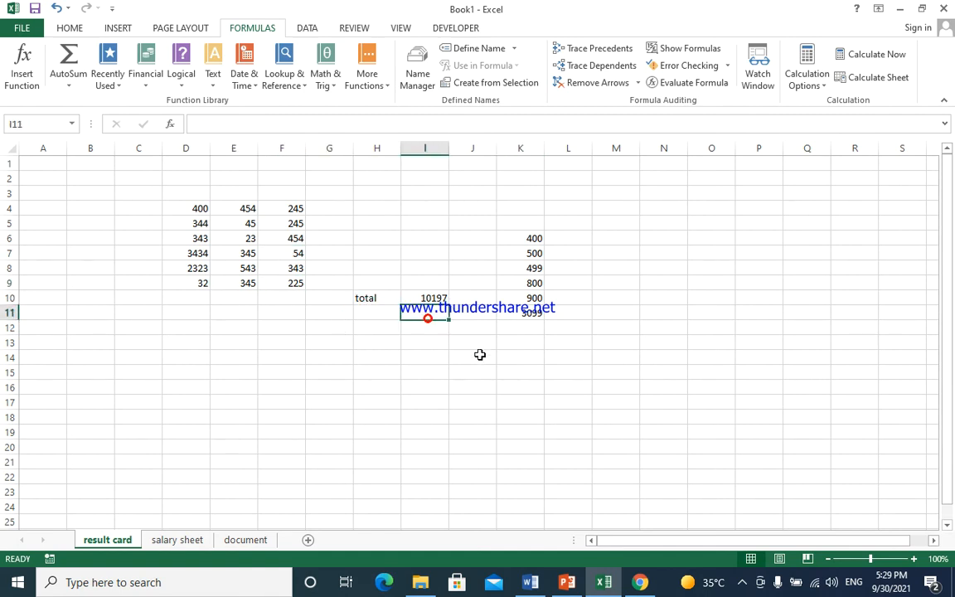
# Step: Show the formulas in the result card sheet's cells to review both SUM formulas, and switch back to displaying values
pyautogui.click(479, 210)
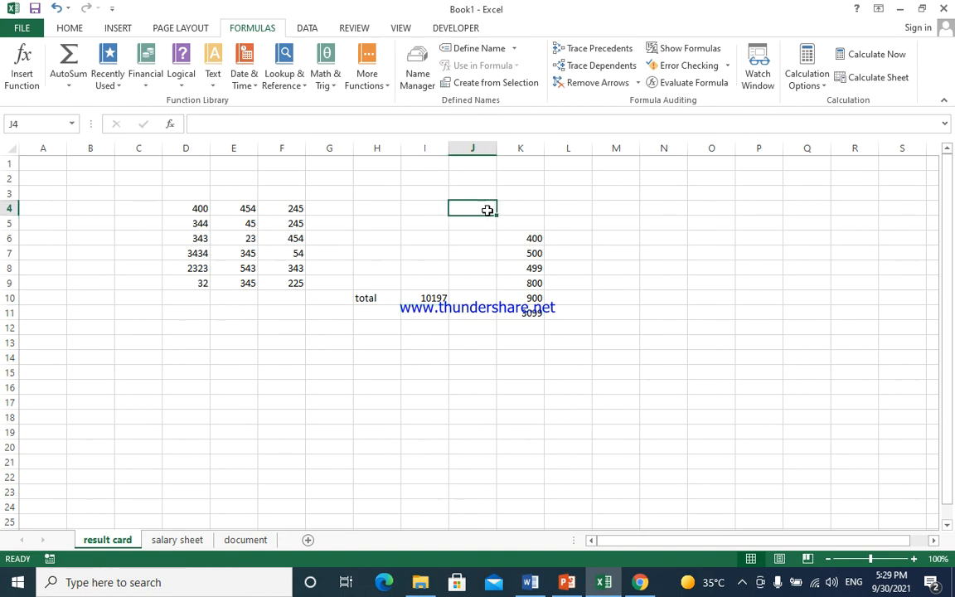
pyautogui.click(686, 50)
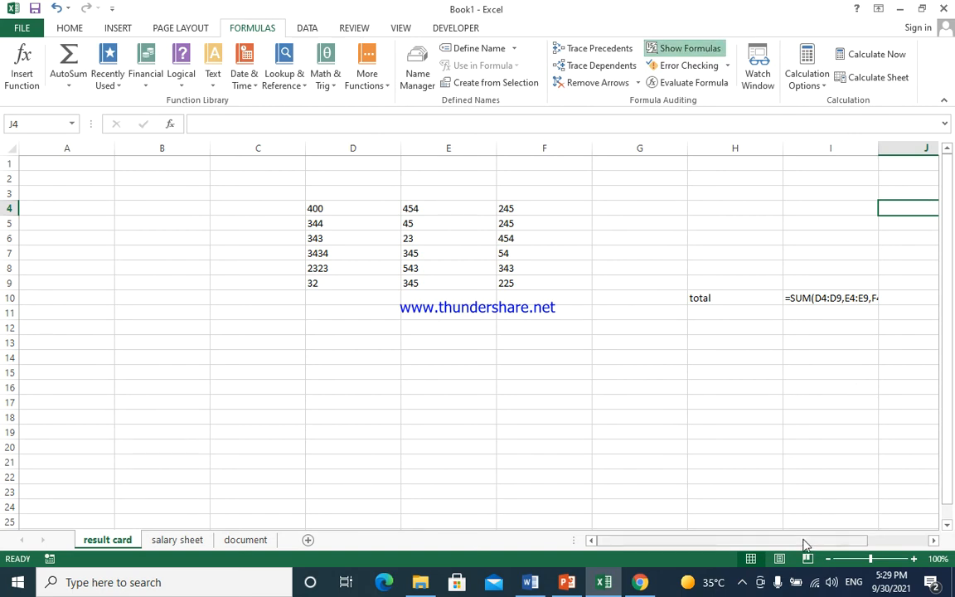
pyautogui.moveTo(825, 541); pyautogui.dragTo(921, 541)
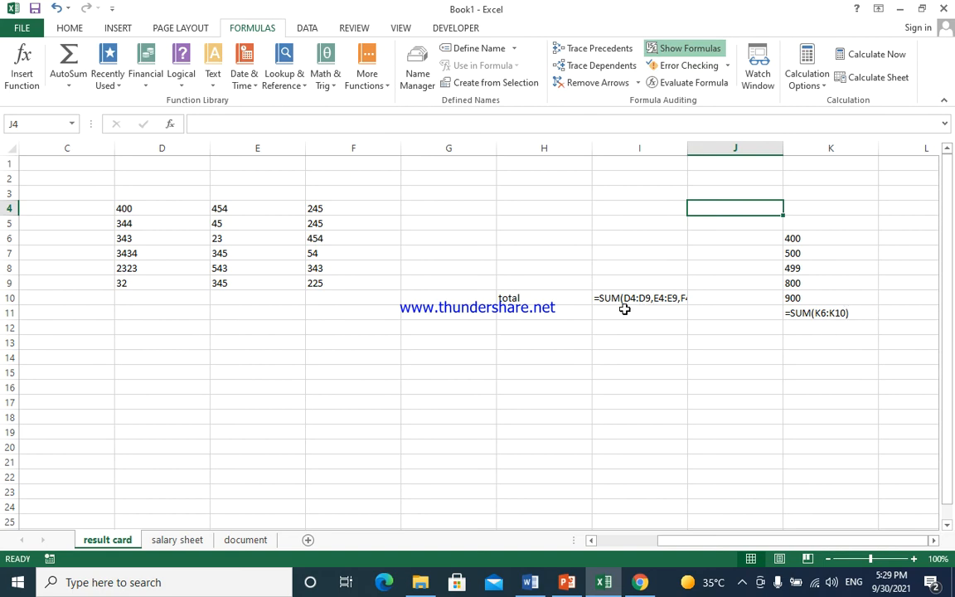
pyautogui.click(689, 48)
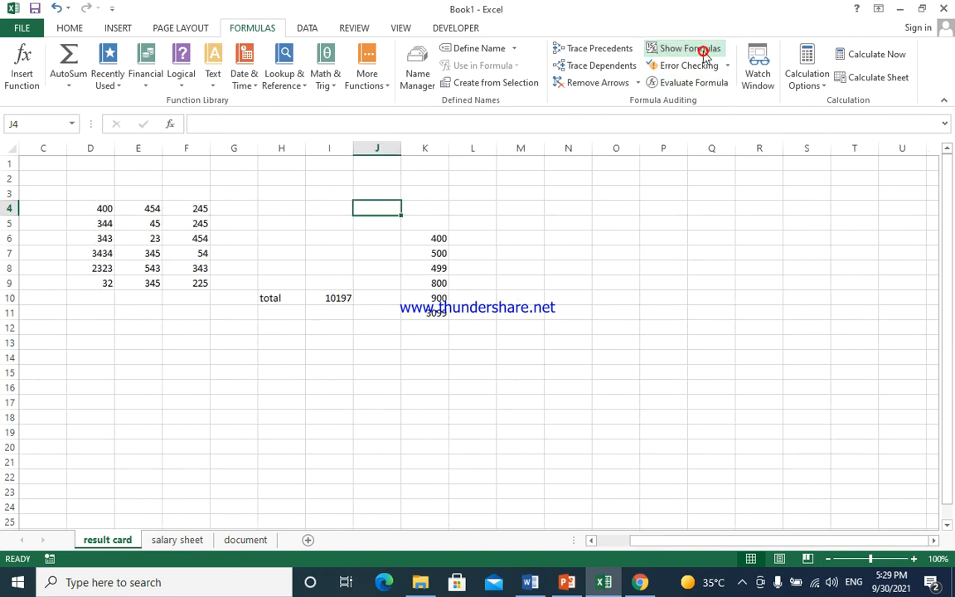
# Step: Add a watch on cell J4 of the result card sheet in the Watch Window and switch to the salary sheet
pyautogui.click(763, 89)
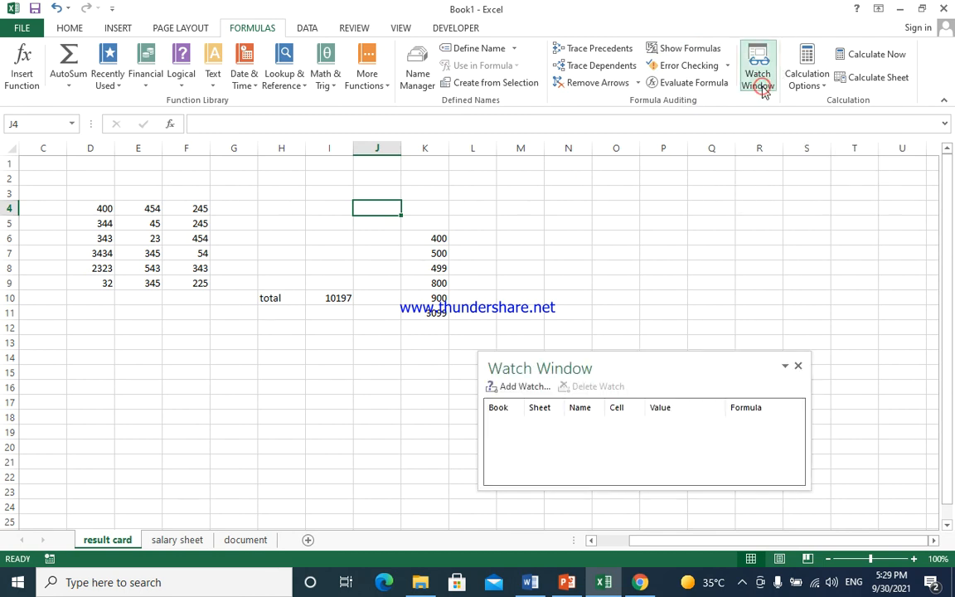
pyautogui.click(518, 387)
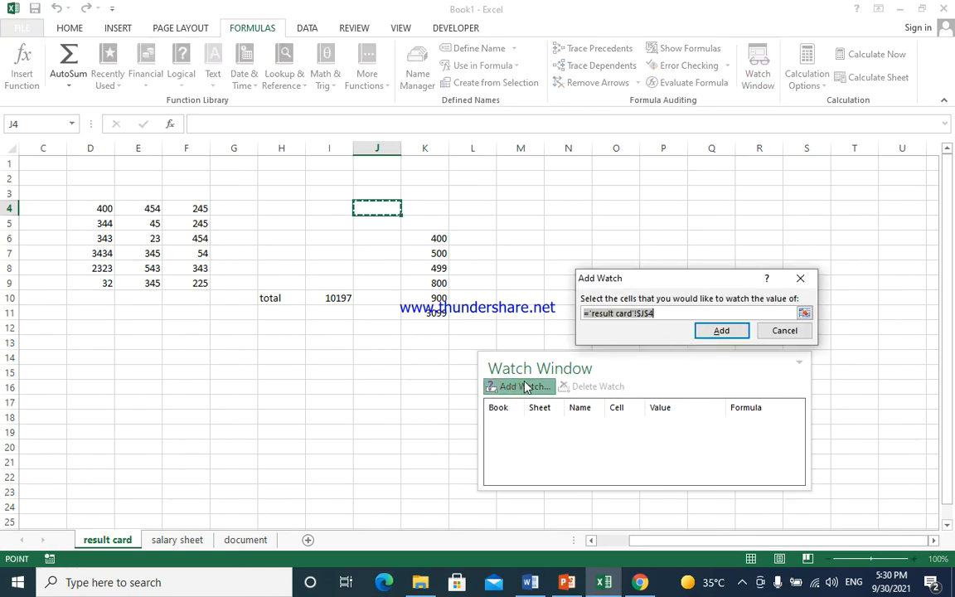
pyautogui.click(704, 331)
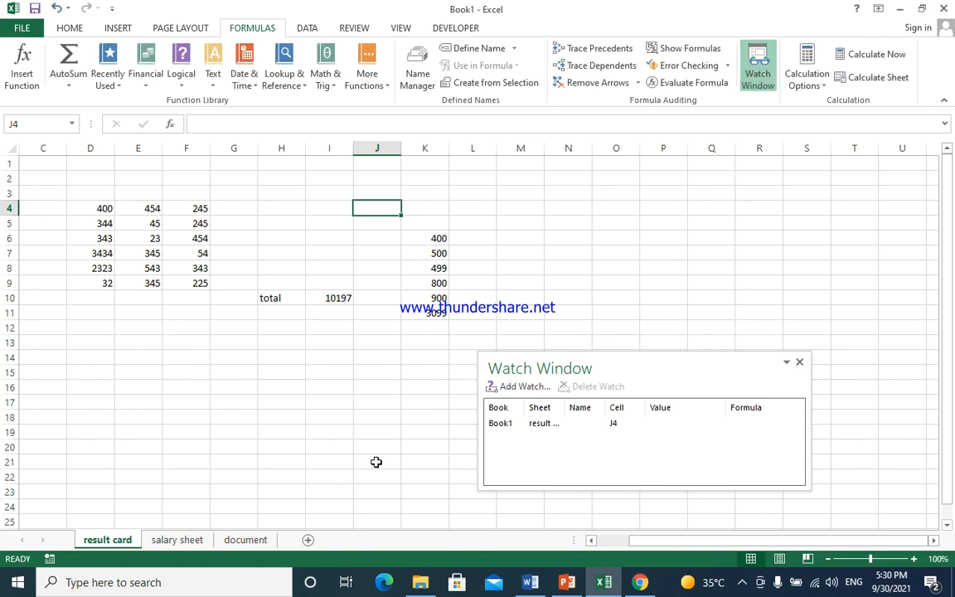
pyautogui.click(163, 540)
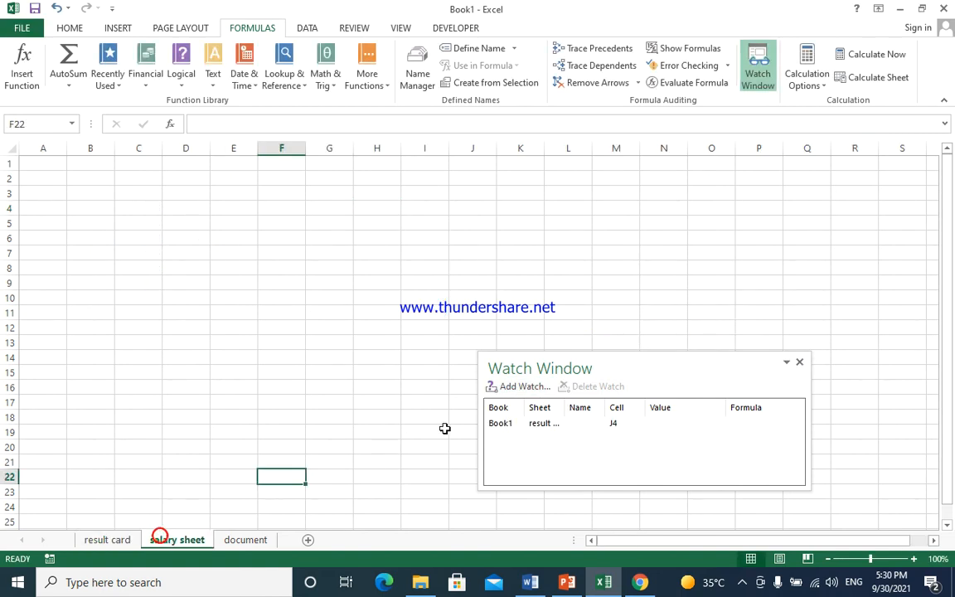
pyautogui.click(507, 385)
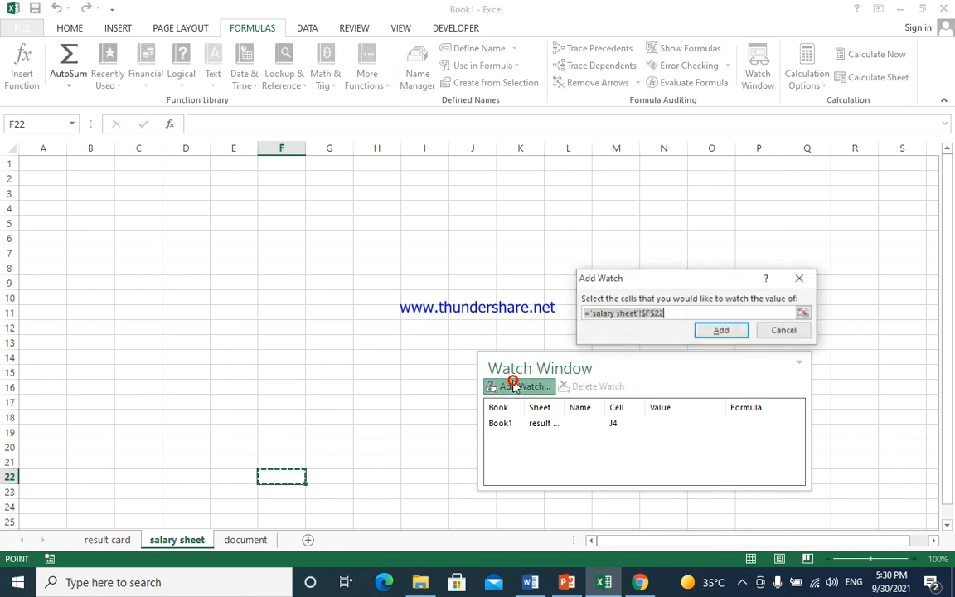
pyautogui.click(175, 540)
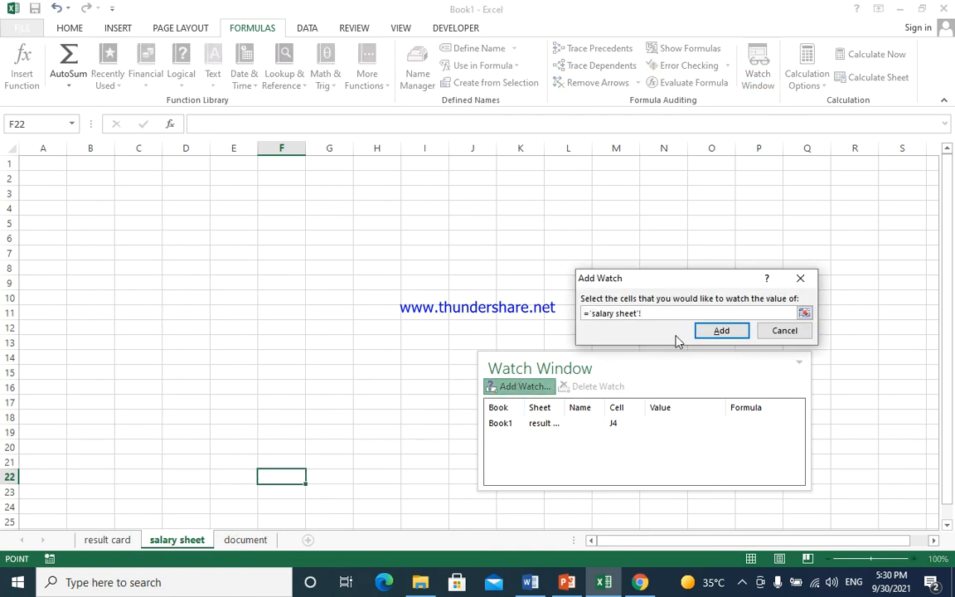
pyautogui.click(701, 334)
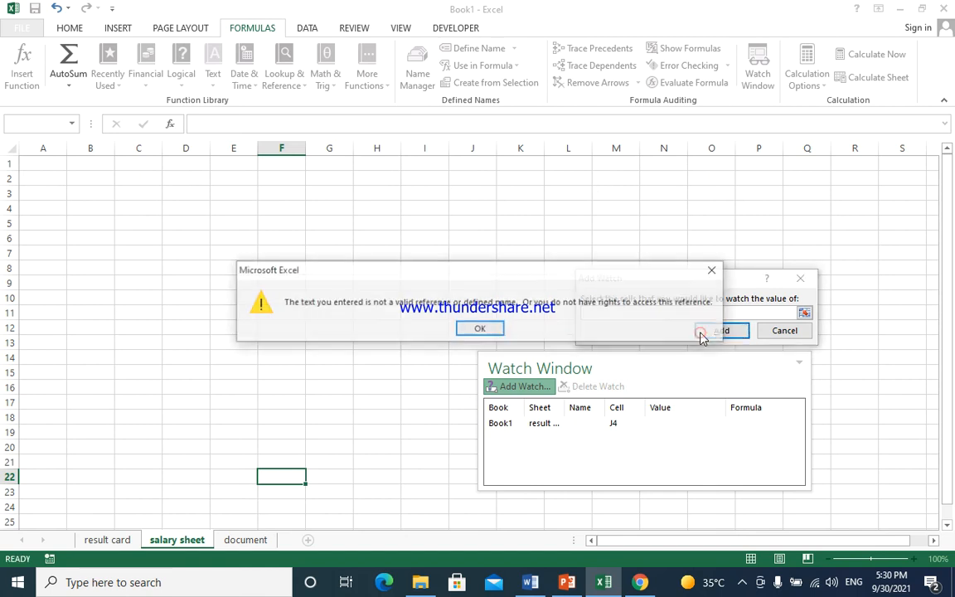
pyautogui.click(485, 329)
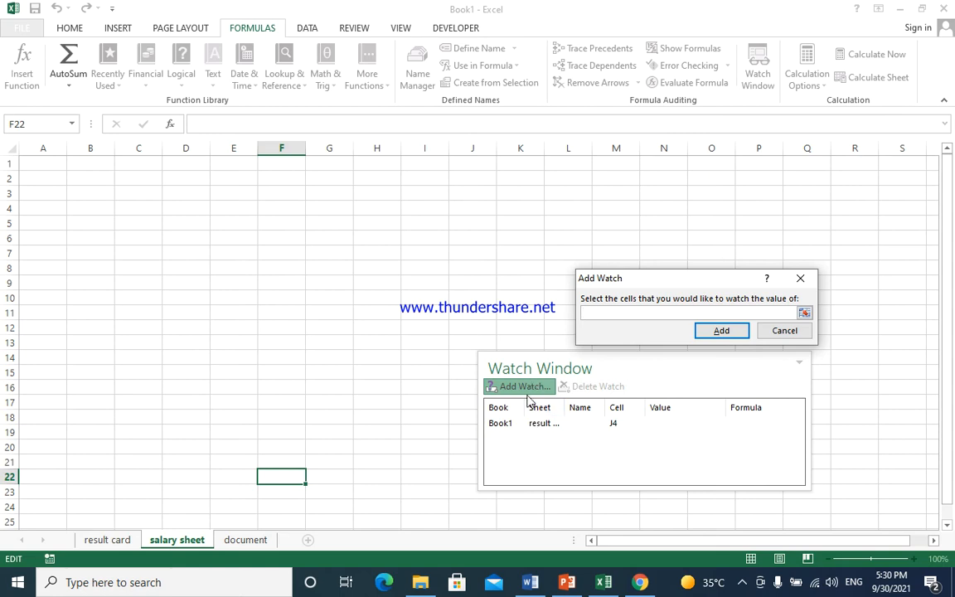
pyautogui.click(784, 332)
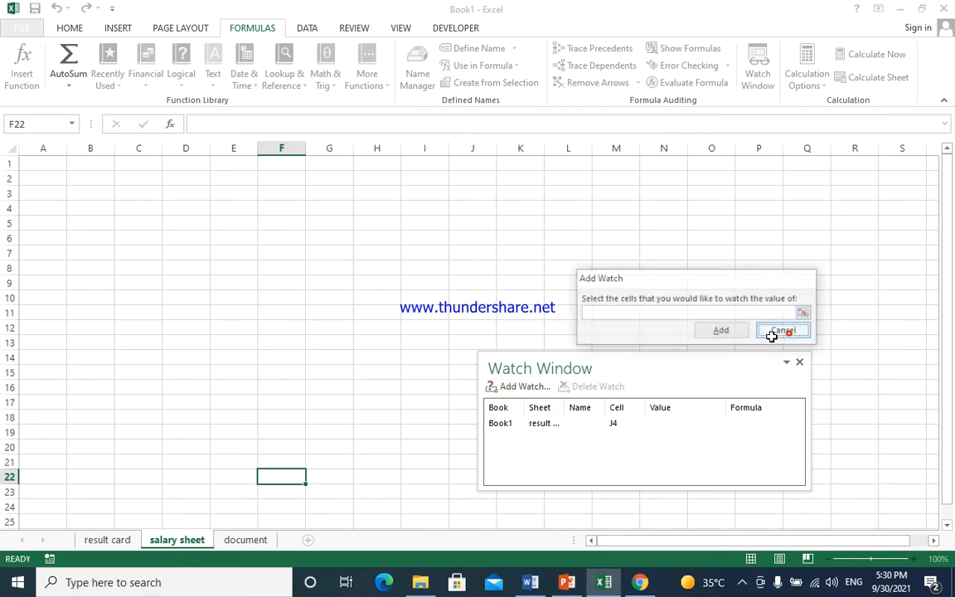
# Step: Add watches on cell F22 of the salary sheet and cell I6 of the document sheet
pyautogui.click(531, 387)
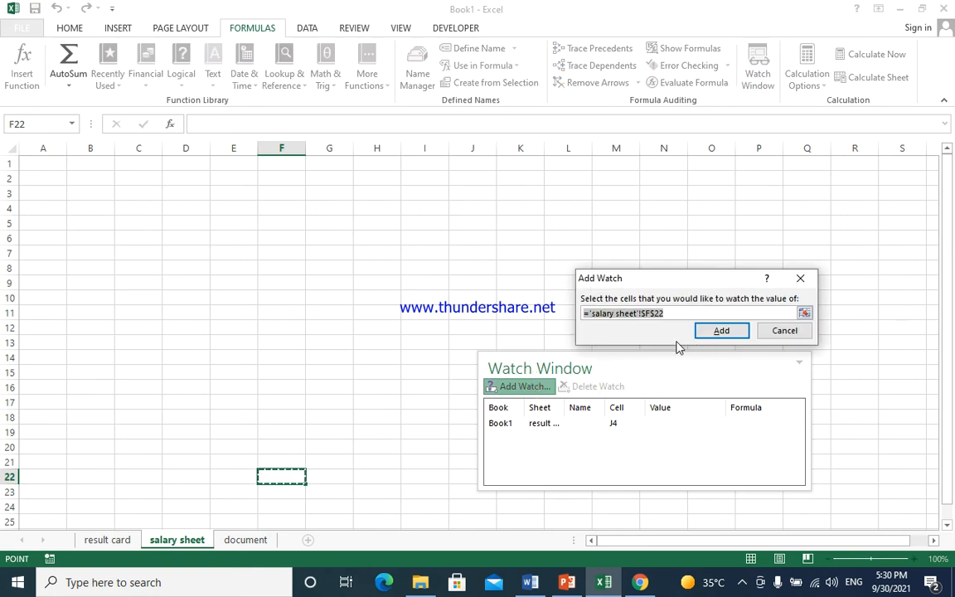
pyautogui.click(727, 334)
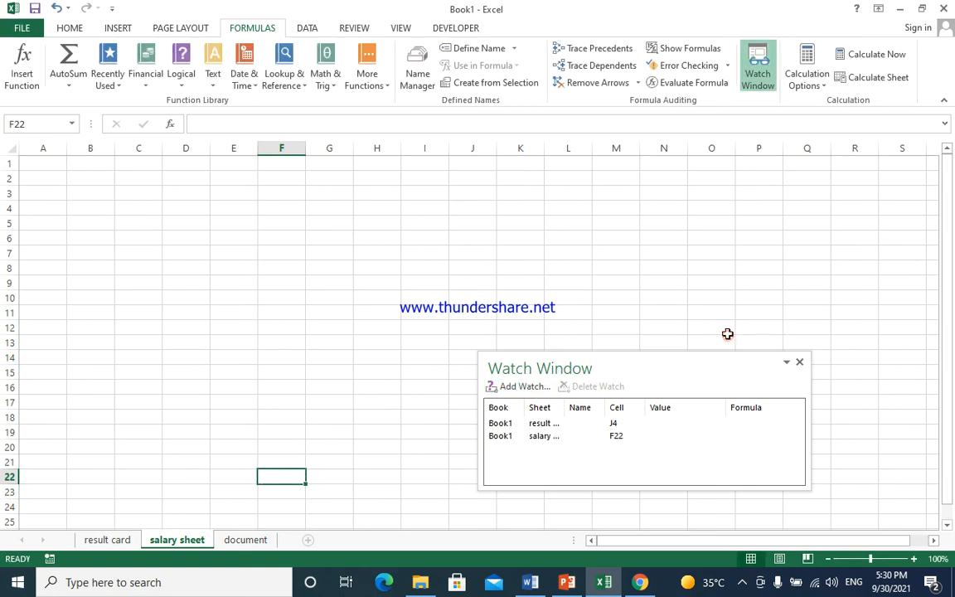
pyautogui.click(263, 539)
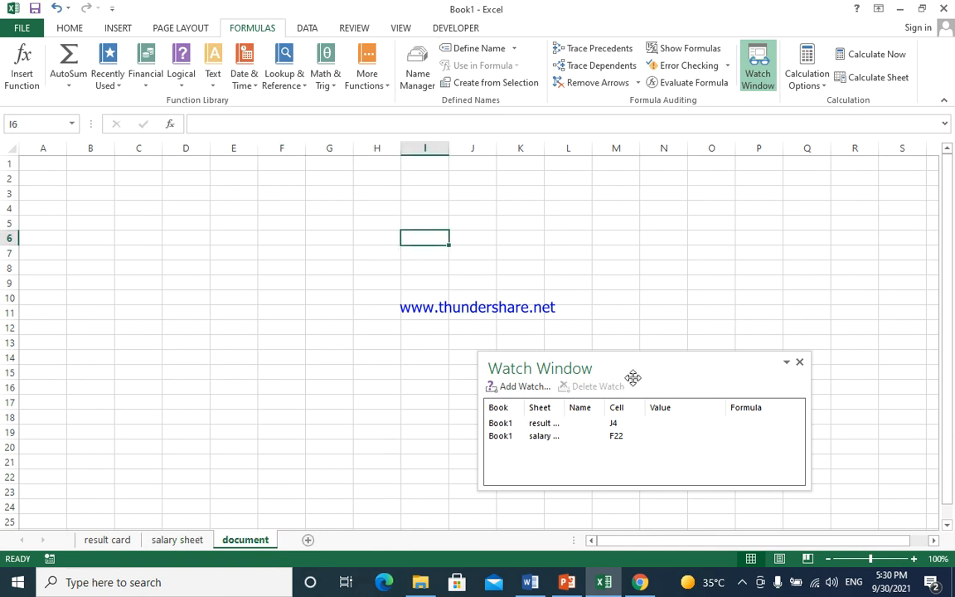
pyautogui.click(525, 387)
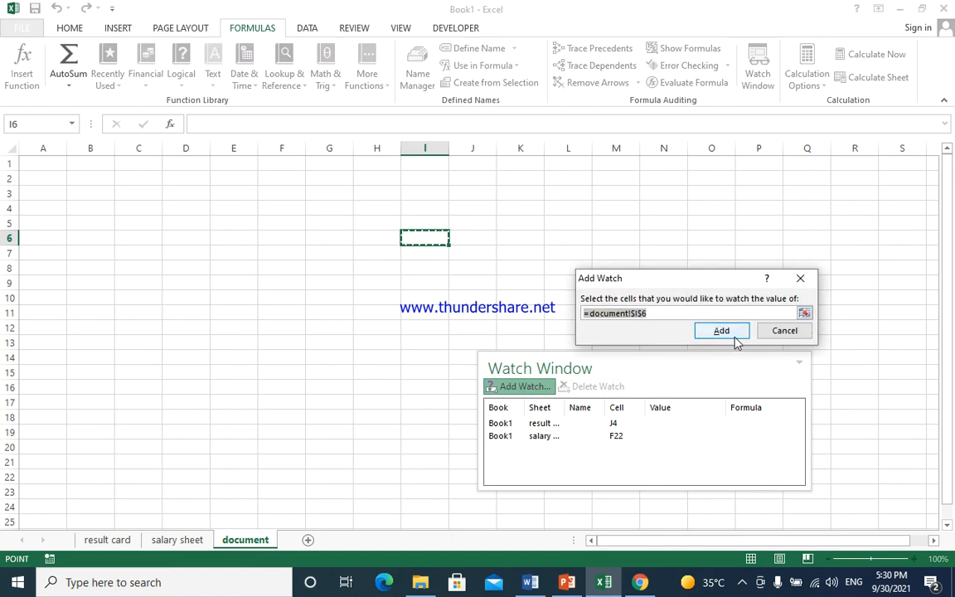
pyautogui.click(723, 330)
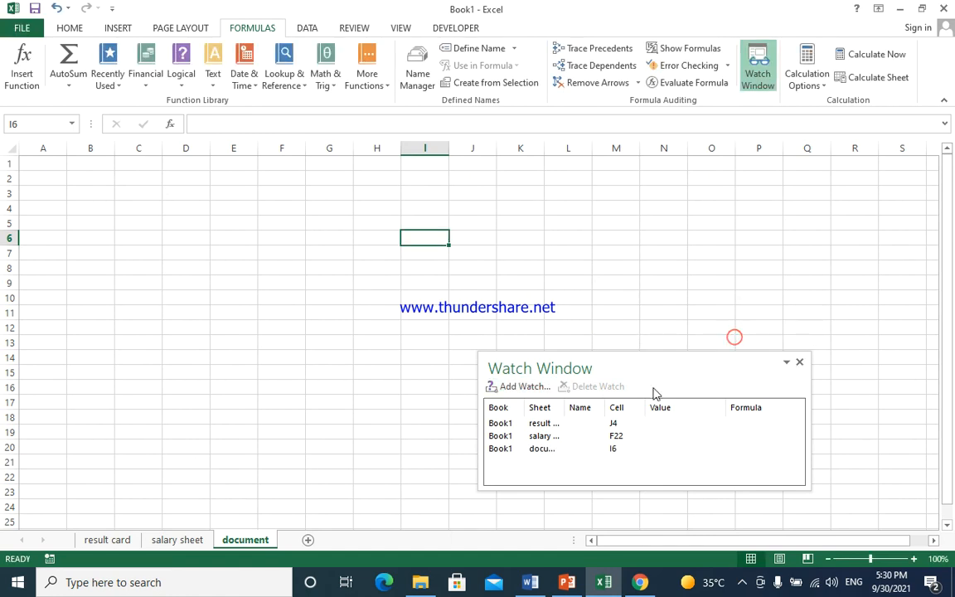
# Step: Jump to each watched cell from the Watch Window in turn, widening its Sheet column to read the full sheet names
pyautogui.click(539, 425)
pyautogui.click(540, 435)
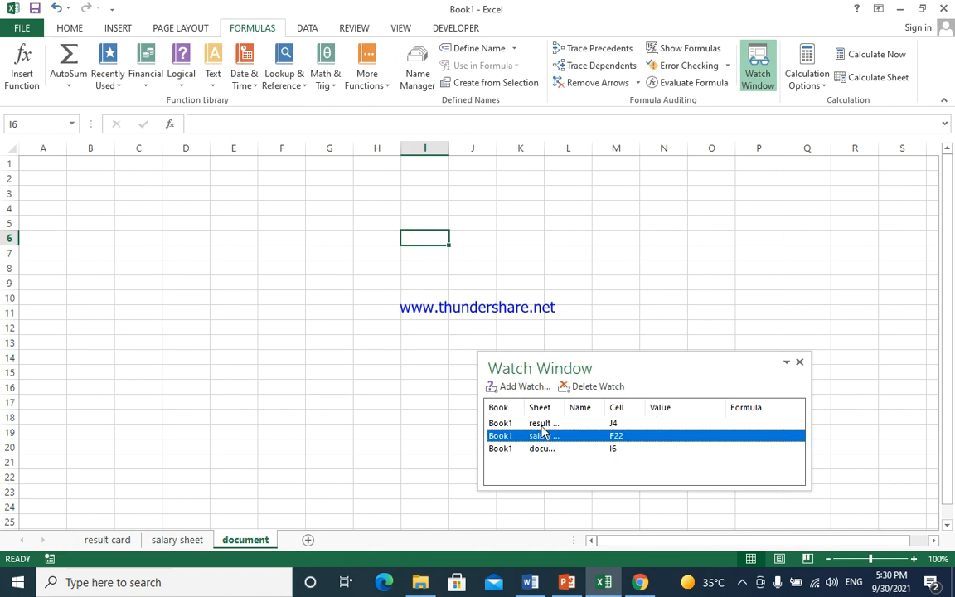
pyautogui.click(540, 424)
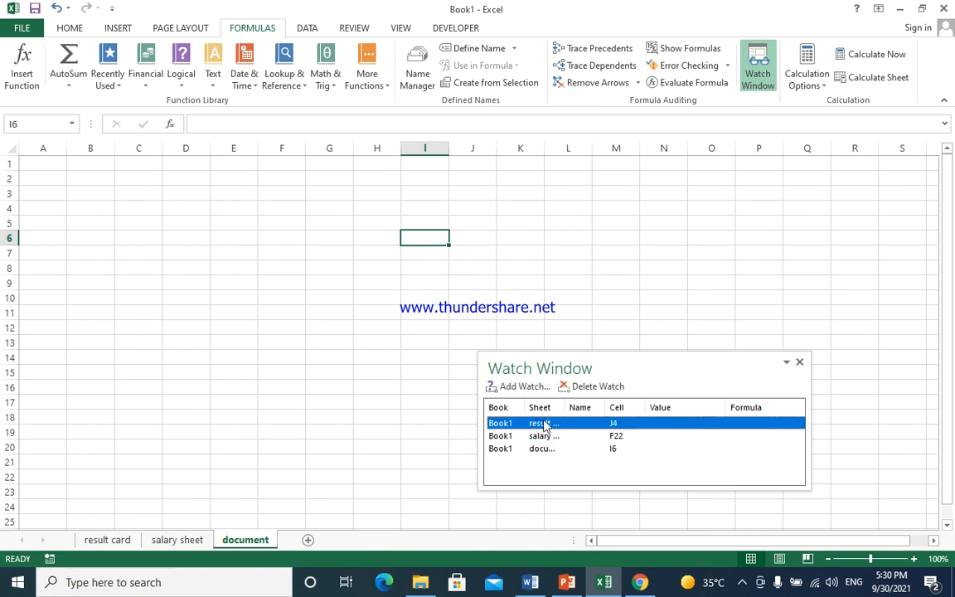
pyautogui.doubleClick(545, 424)
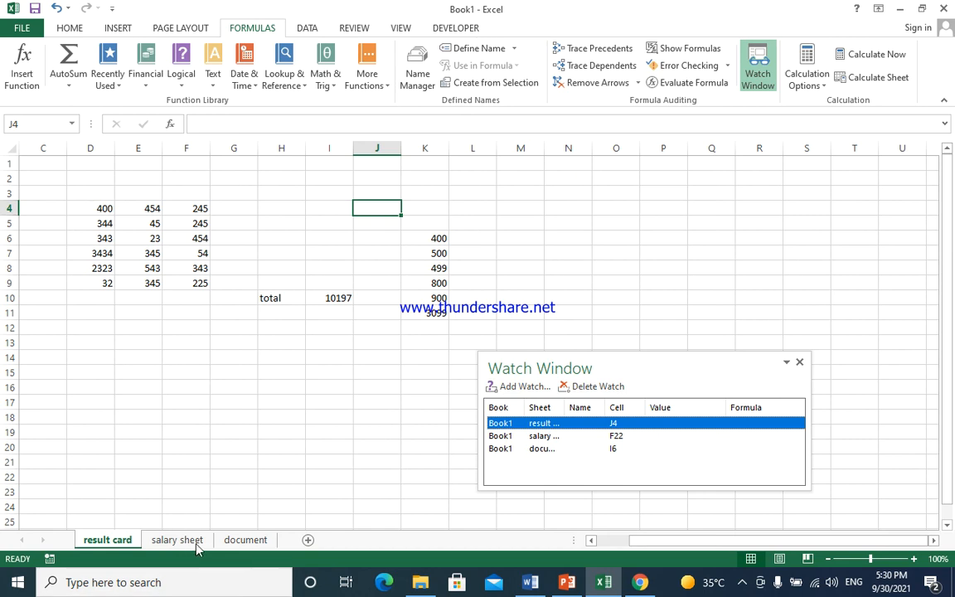
pyautogui.doubleClick(548, 436)
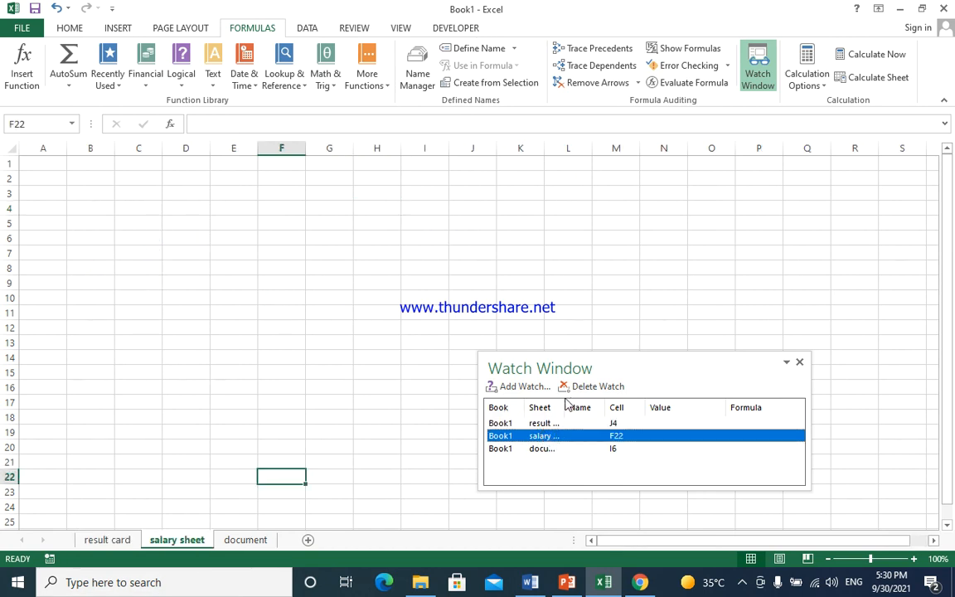
pyautogui.moveTo(564, 402); pyautogui.dragTo(587, 402)
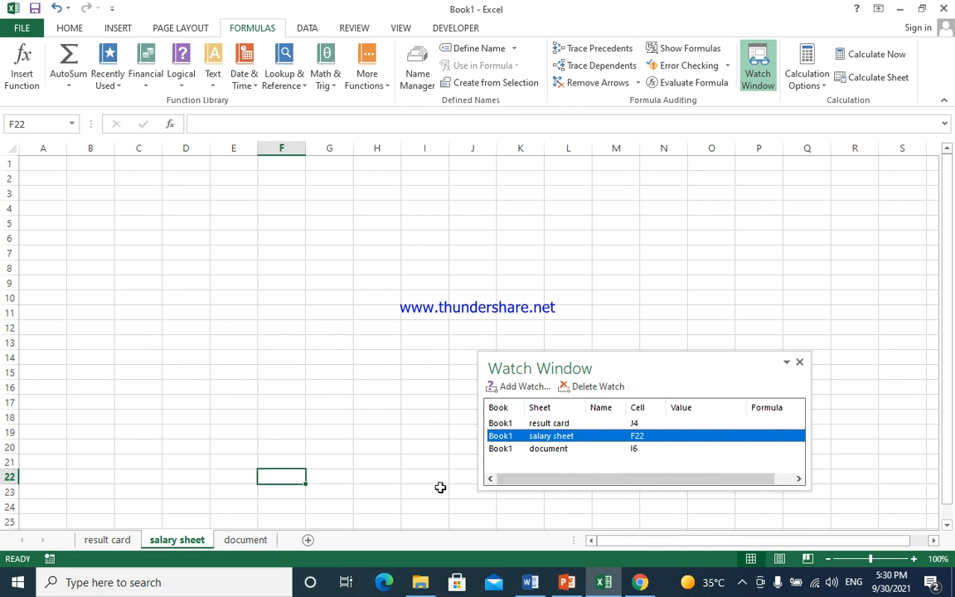
pyautogui.doubleClick(564, 449)
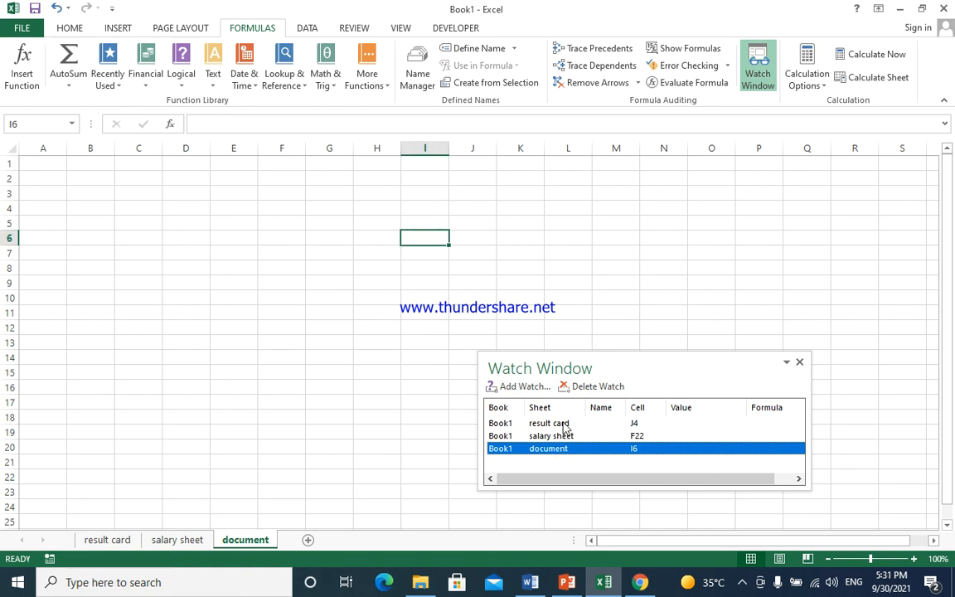
pyautogui.doubleClick(564, 424)
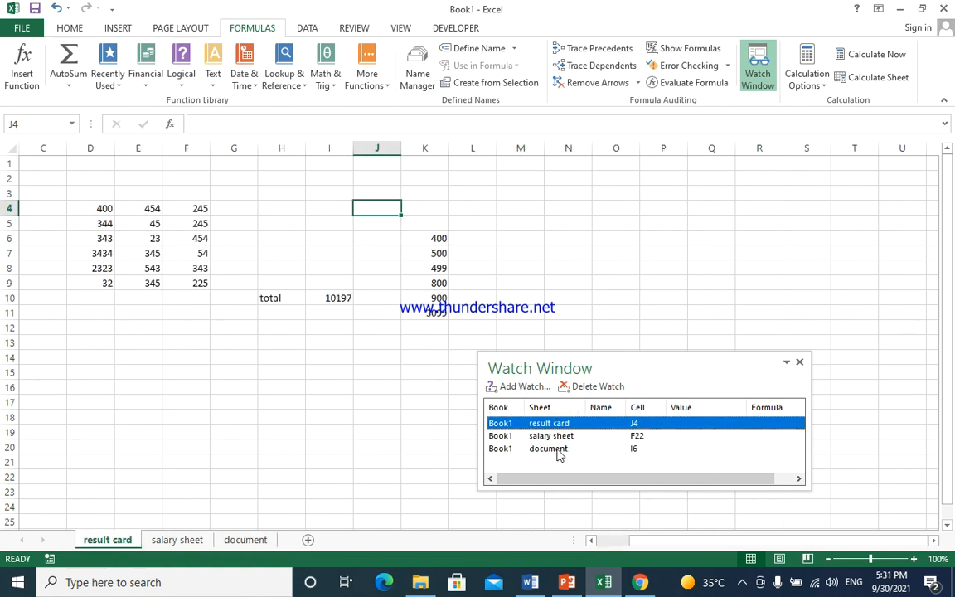
# Step: Delete the watches on the result card, salary sheet and document cells, and close the Watch Window
pyautogui.click(612, 388)
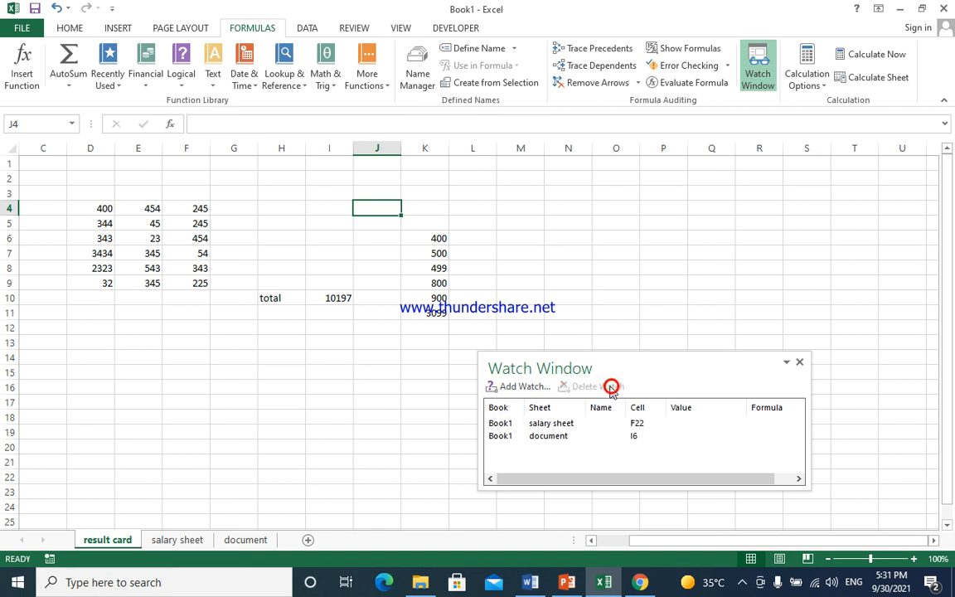
pyautogui.click(558, 423)
pyautogui.click(599, 383)
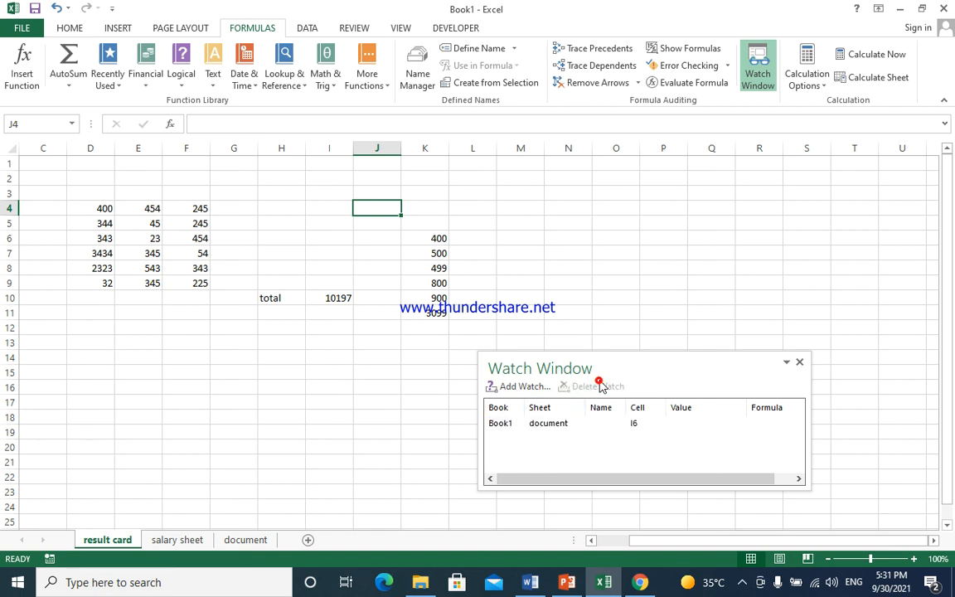
pyautogui.click(561, 423)
pyautogui.click(603, 386)
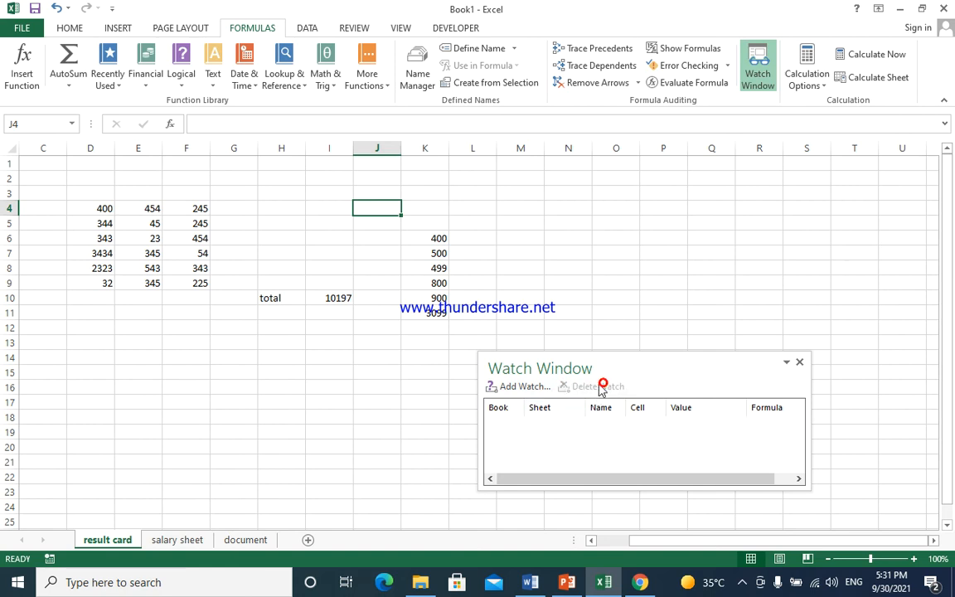
pyautogui.click(800, 362)
pyautogui.click(658, 238)
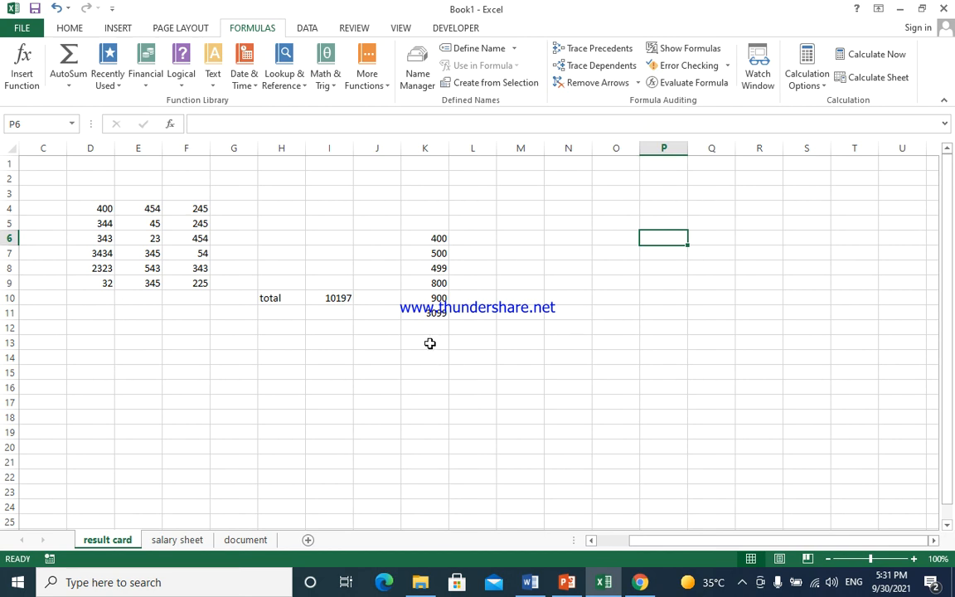
# Step: Check the SUM formula in I10 and change two of its source values, setting F8 to 344 and F7 to 56
pyautogui.click(332, 298)
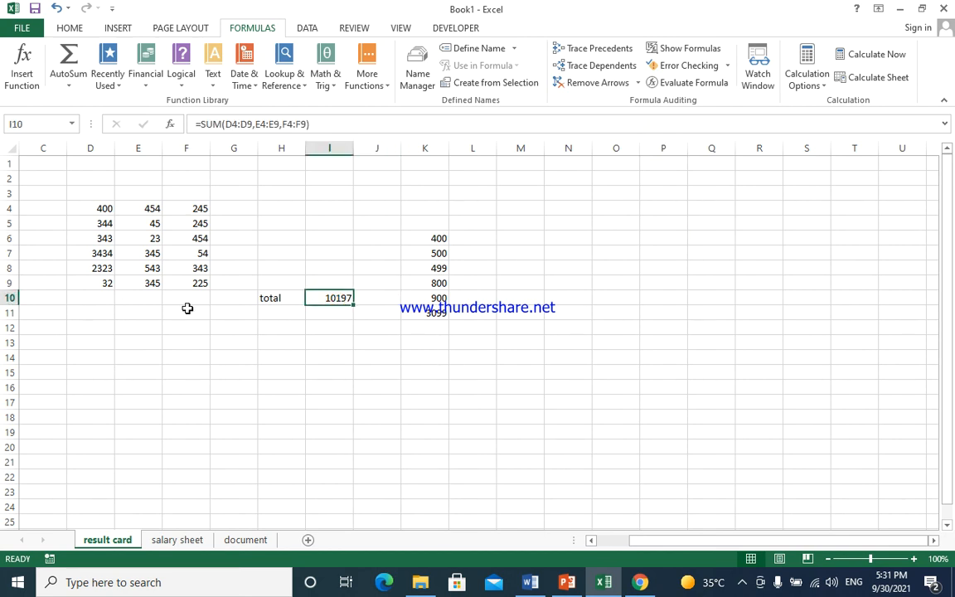
pyautogui.click(187, 267)
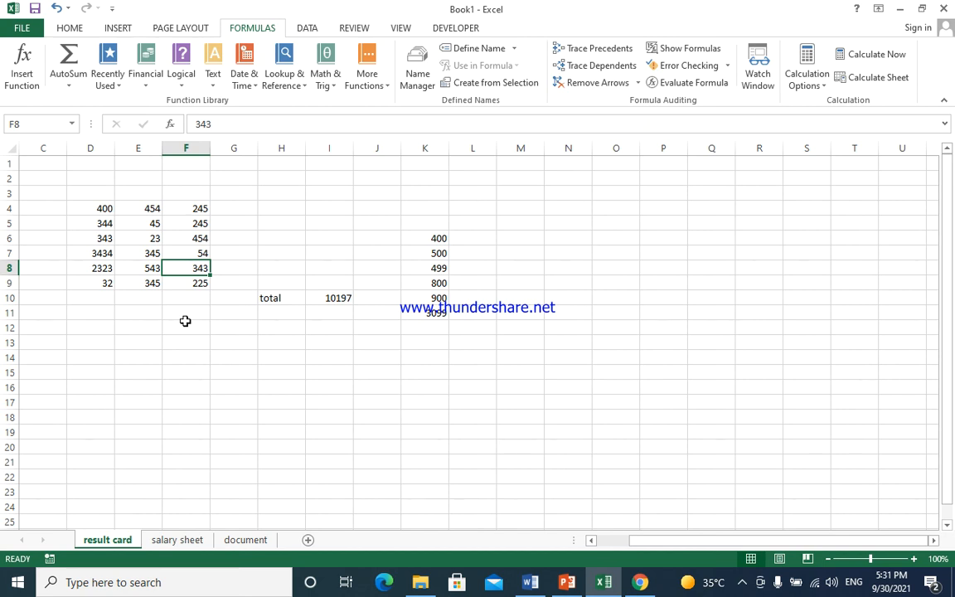
pyautogui.write('344')
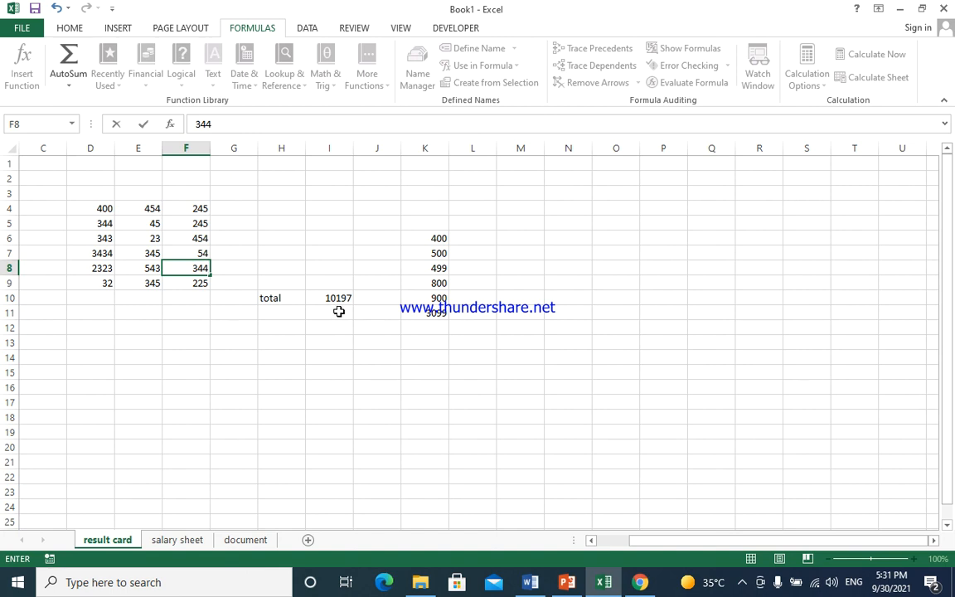
pyautogui.press('Return')
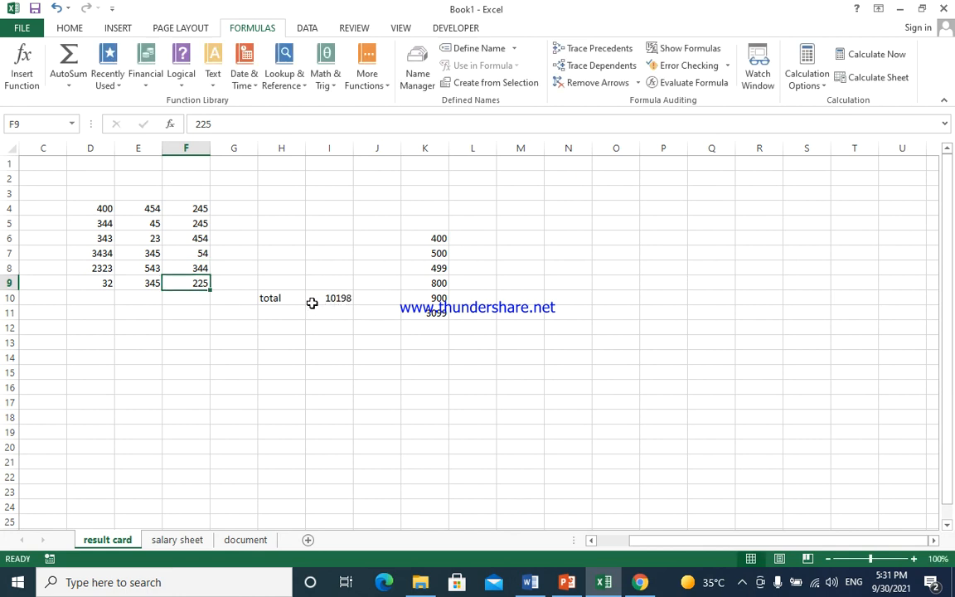
pyautogui.click(192, 253)
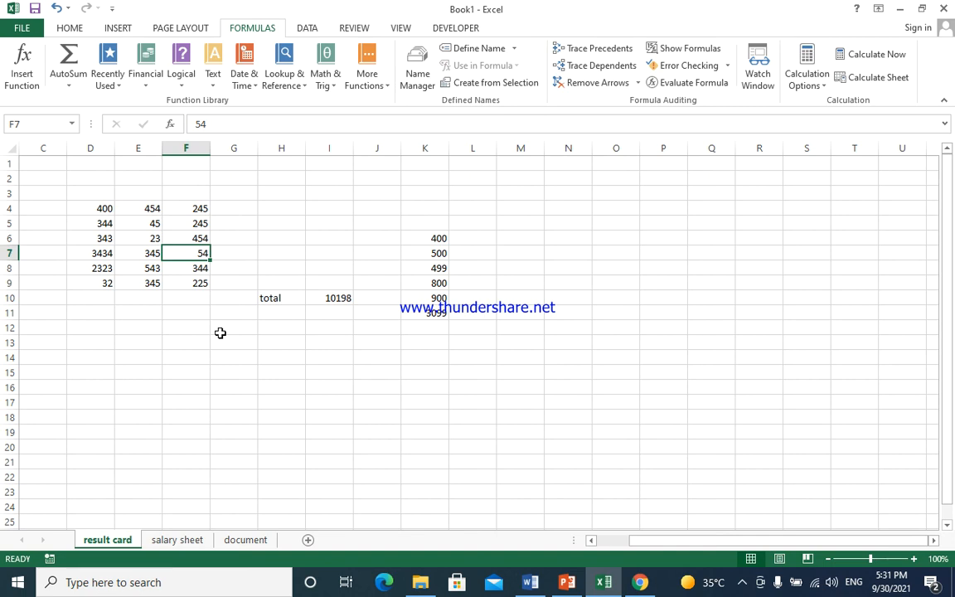
pyautogui.write('56')
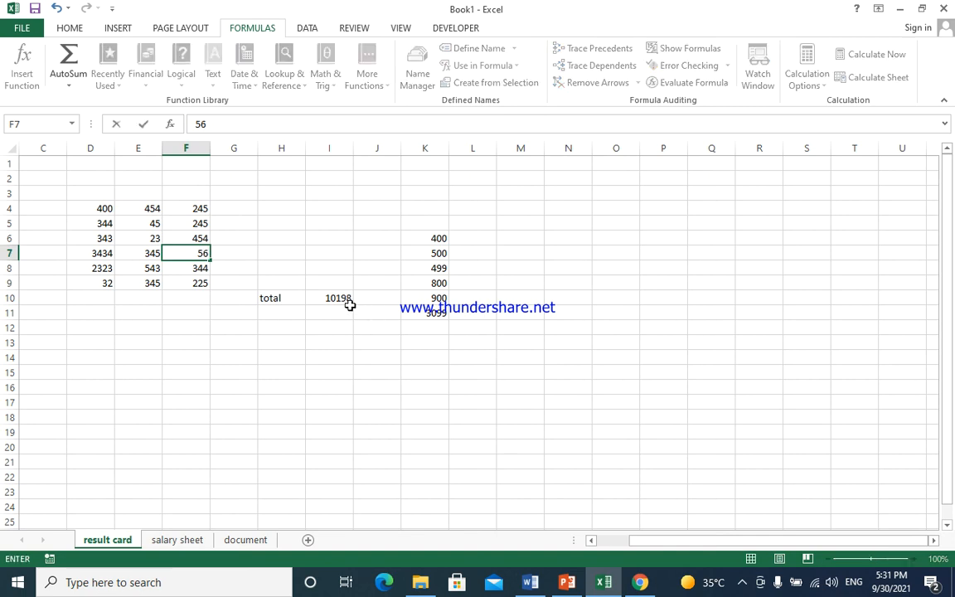
pyautogui.press('Return')
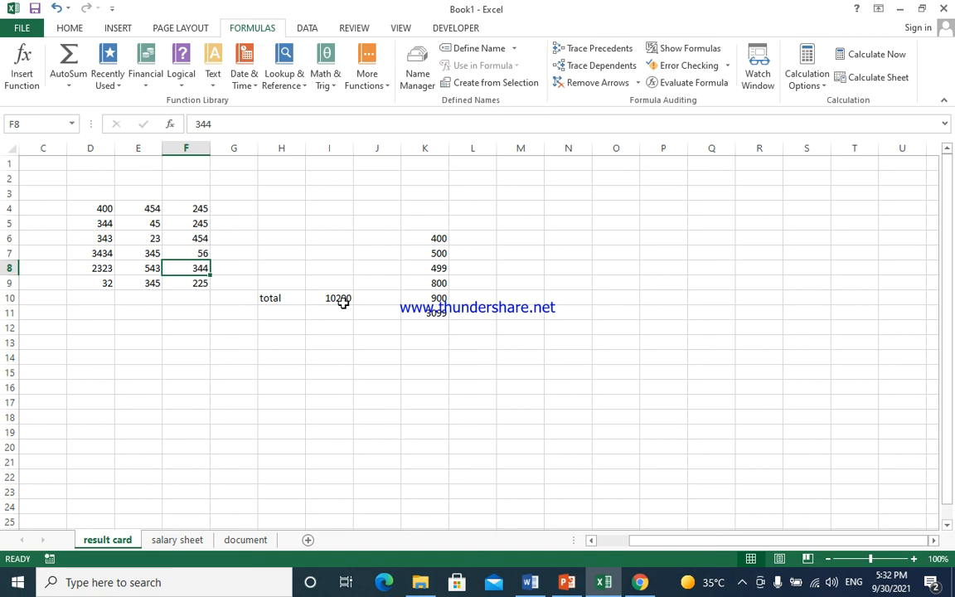
# Step: Switch the calculation mode to Manual and set cell F6 to 3434
pyautogui.click(194, 239)
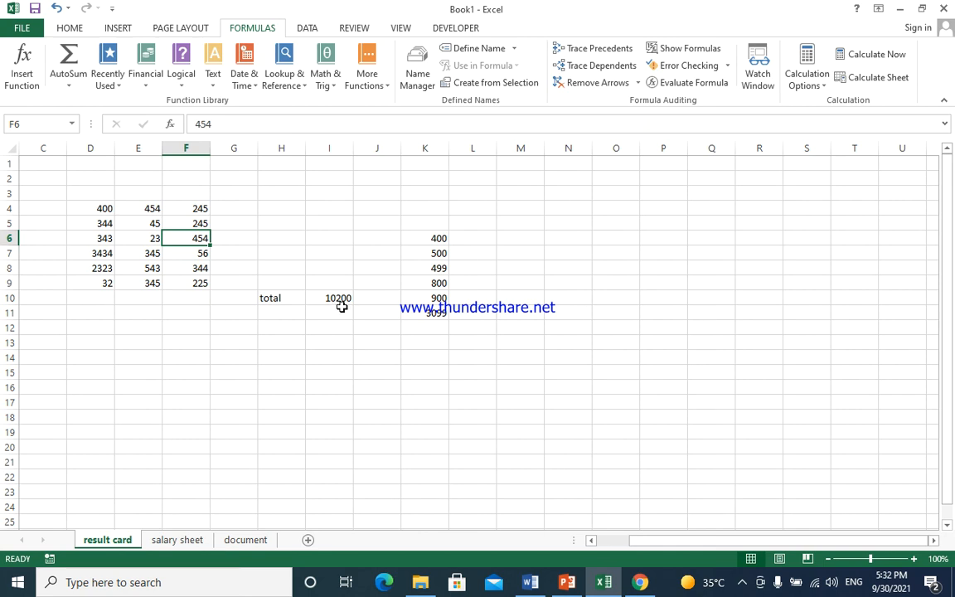
pyautogui.click(805, 83)
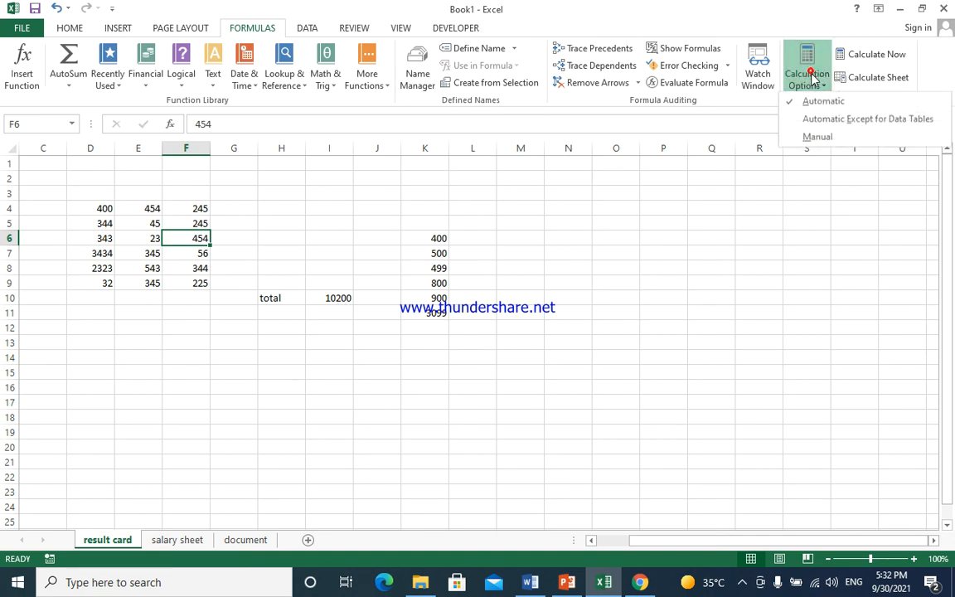
pyautogui.click(837, 134)
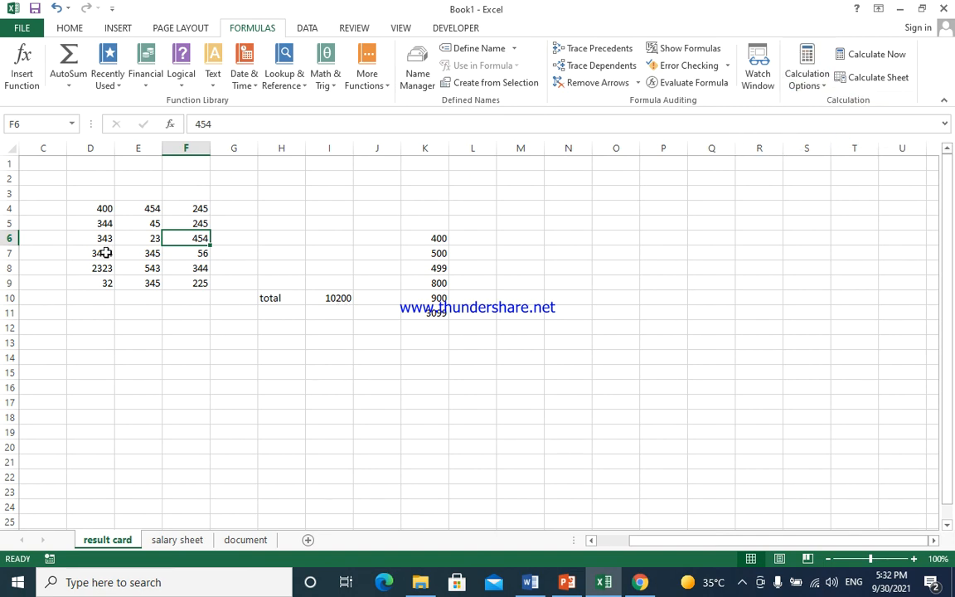
pyautogui.write('343')
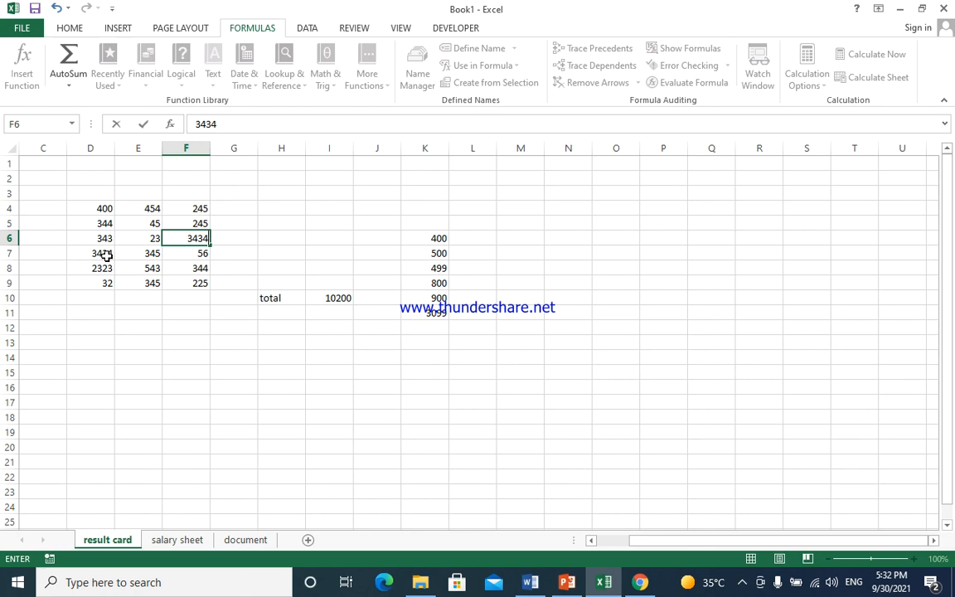
pyautogui.press('Return')
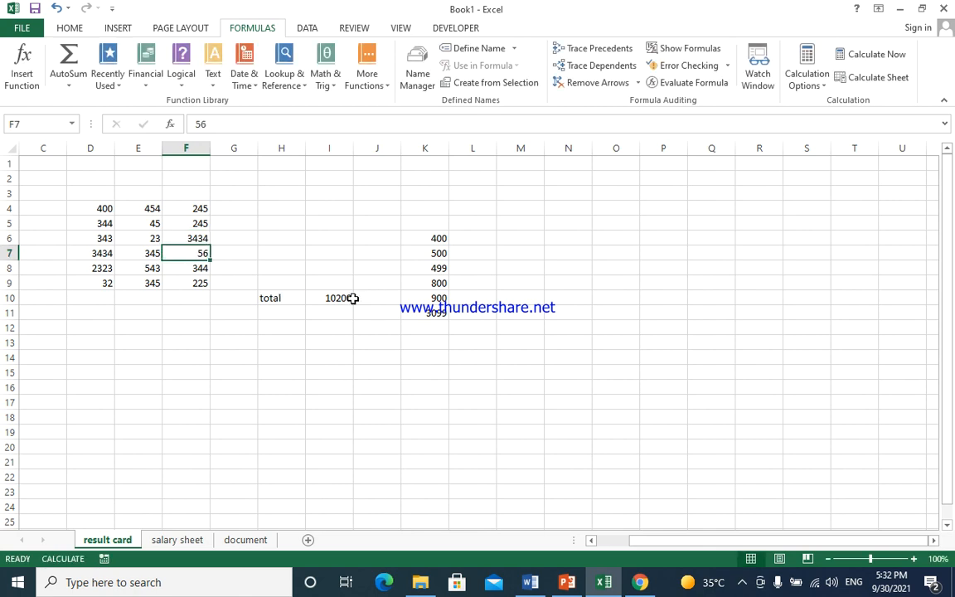
# Step: Enter 1212 in cells F7, E7, E6 and E5, and select the total in I10
pyautogui.write('1212')
pyautogui.click(141, 255)
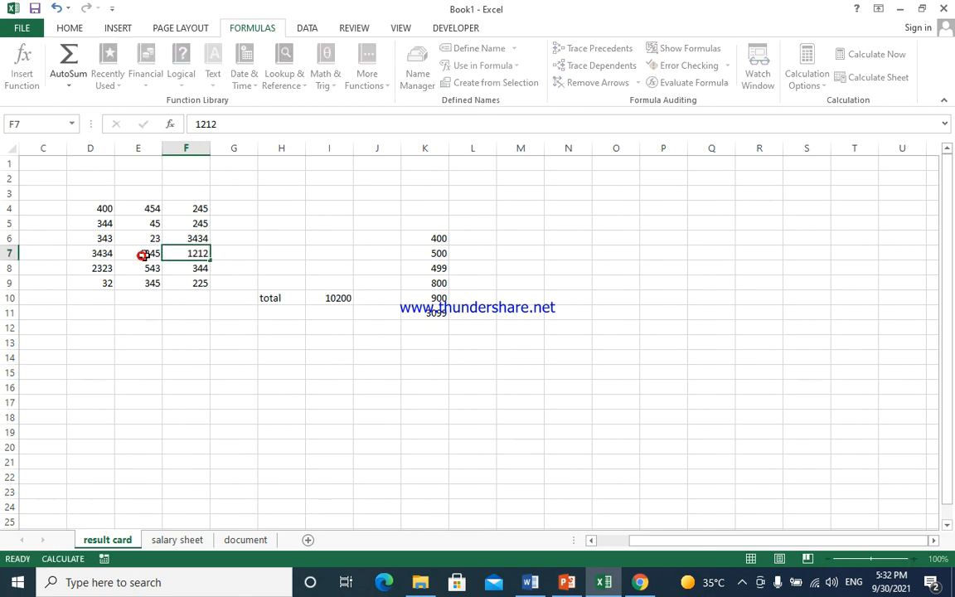
pyautogui.write('1212')
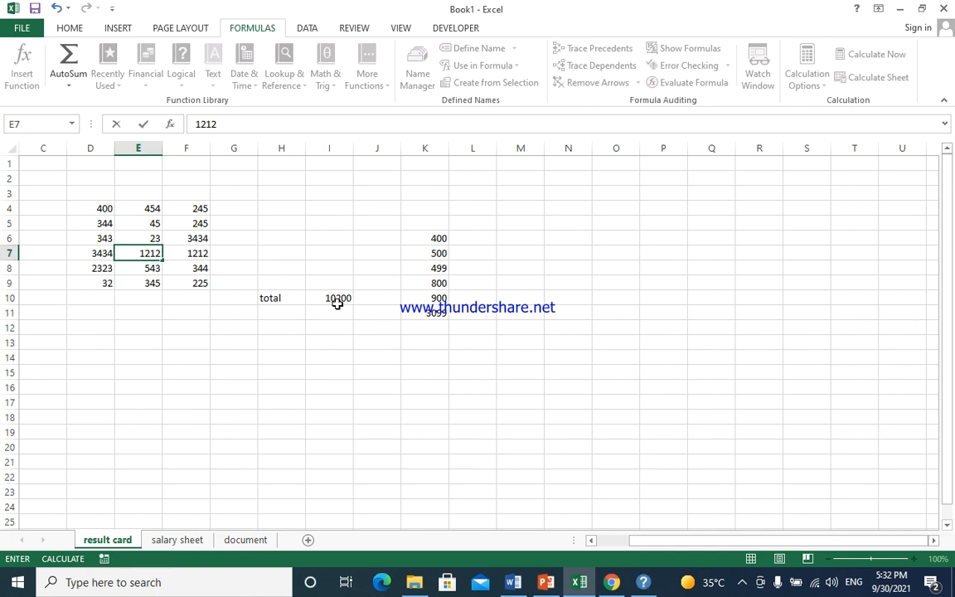
pyautogui.click(133, 230)
pyautogui.write('1212')
pyautogui.click(288, 258)
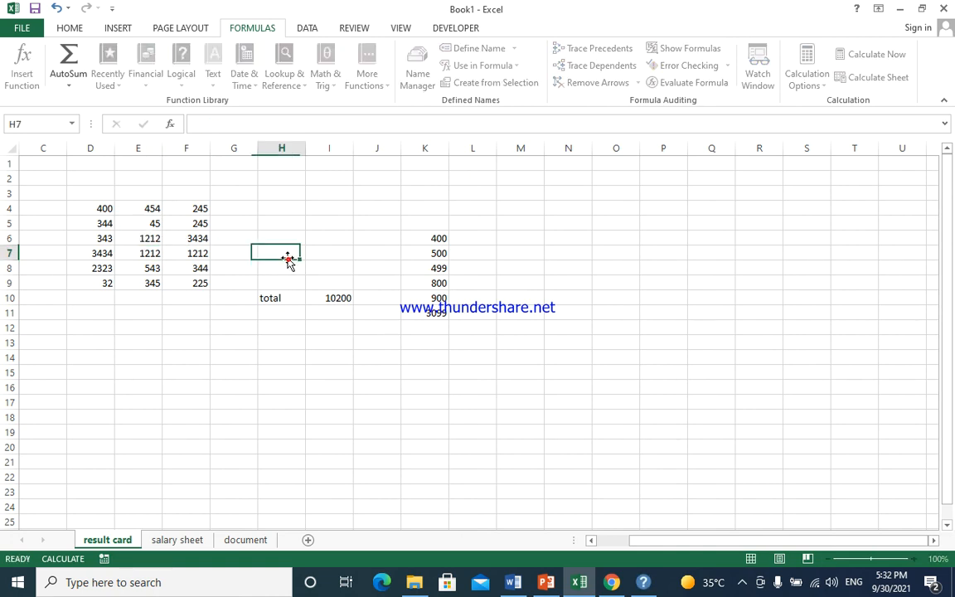
pyautogui.click(149, 224)
pyautogui.write('1212')
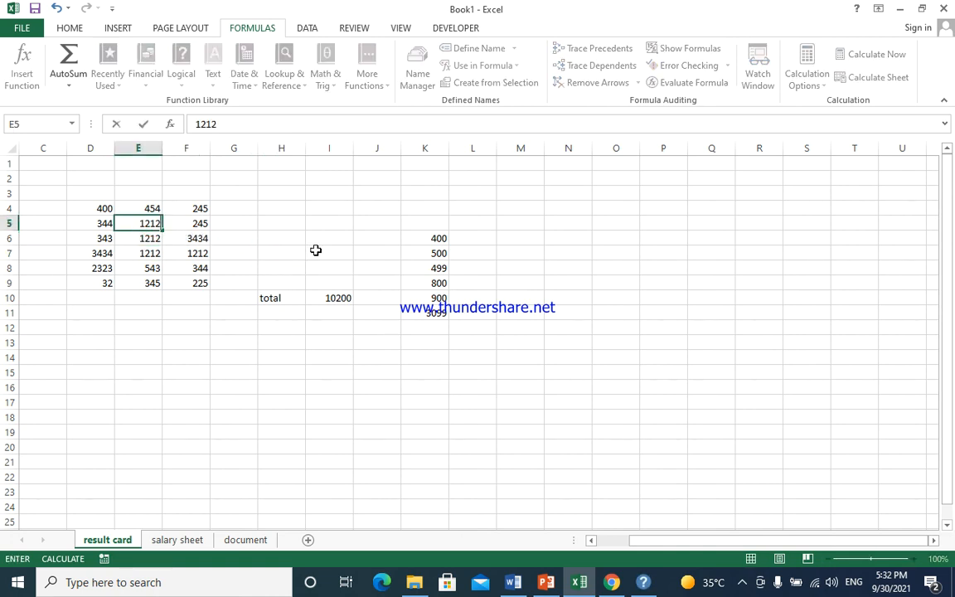
pyautogui.click(284, 251)
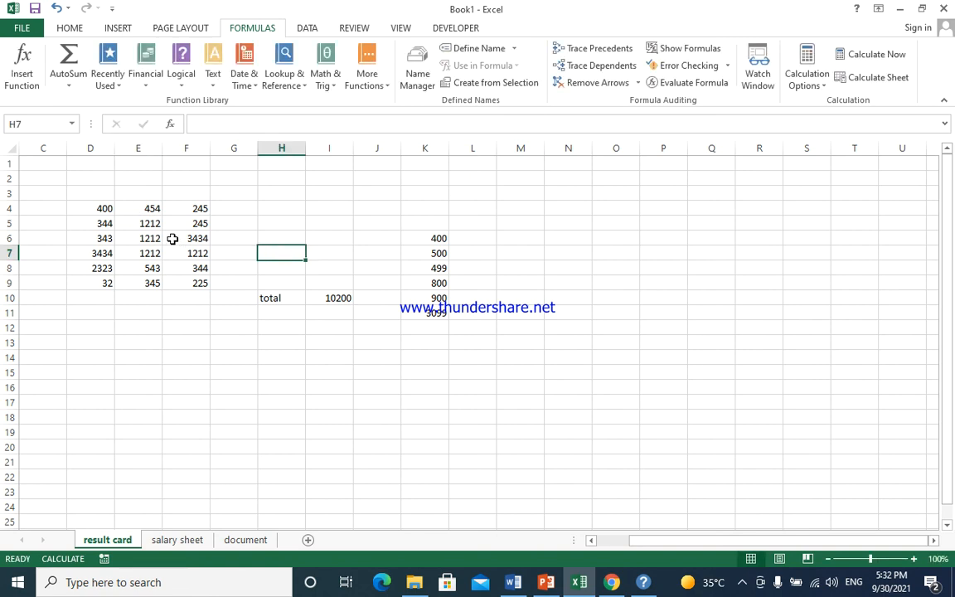
pyautogui.click(340, 300)
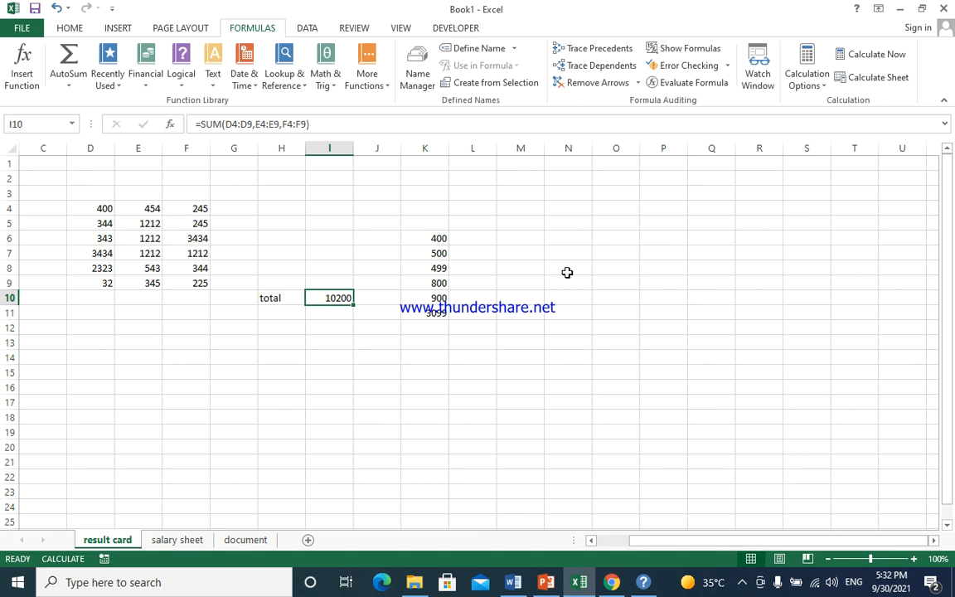